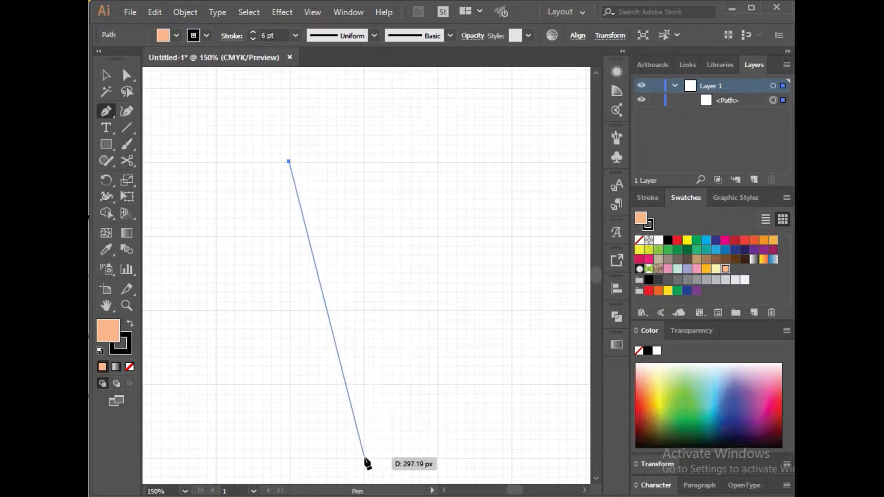
Complete the pen path as a closed, downward-pointing triangular cone with a top edge about 150 px wide.
{"action": "left_click", "coordinate": [439, 162]}
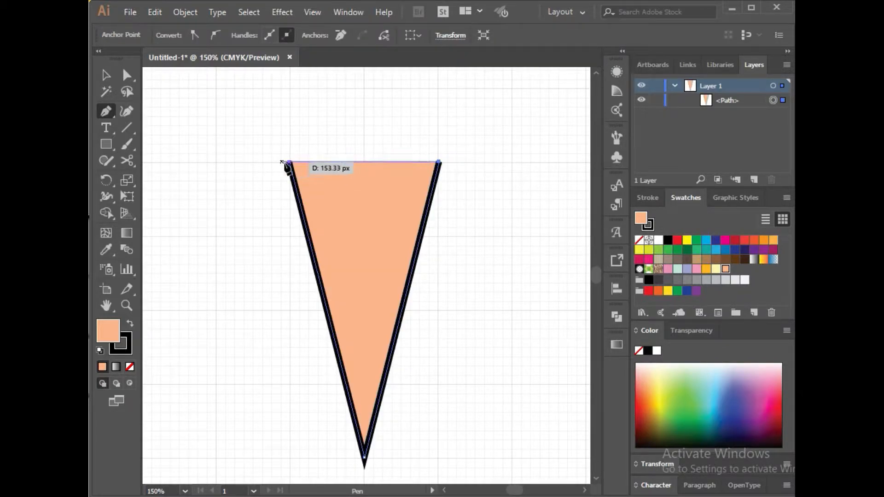
{"action": "left_click", "coordinate": [290, 162]}
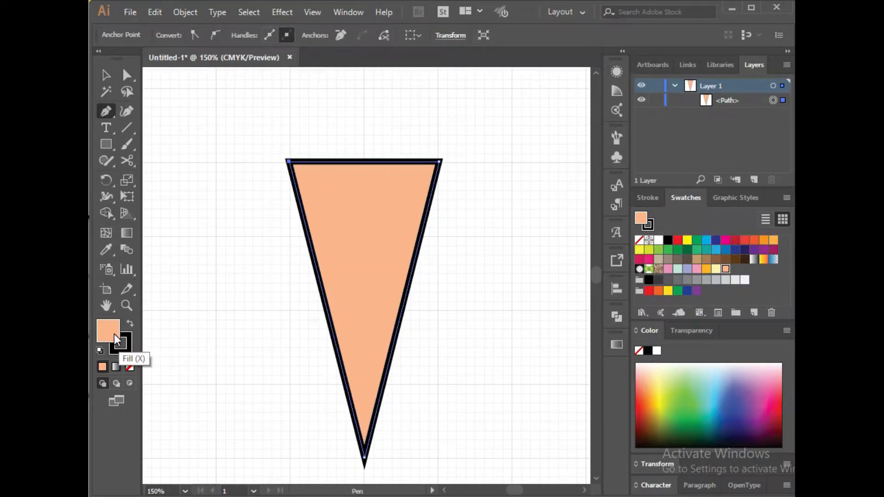
Draw a thin horizontal rectangle beside the cone, with a pale yellow fill and no stroke.
{"action": "key", "text": "ctrl+minus"}
{"action": "key", "text": "space"}
{"action": "left_click_drag", "start_coordinate": [527, 416], "coordinate": [557, 276]}
{"action": "left_click_drag", "start_coordinate": [105, 144], "coordinate": [379, 163]}
{"action": "left_click", "coordinate": [105, 146]}
{"action": "left_click", "coordinate": [174, 145]}
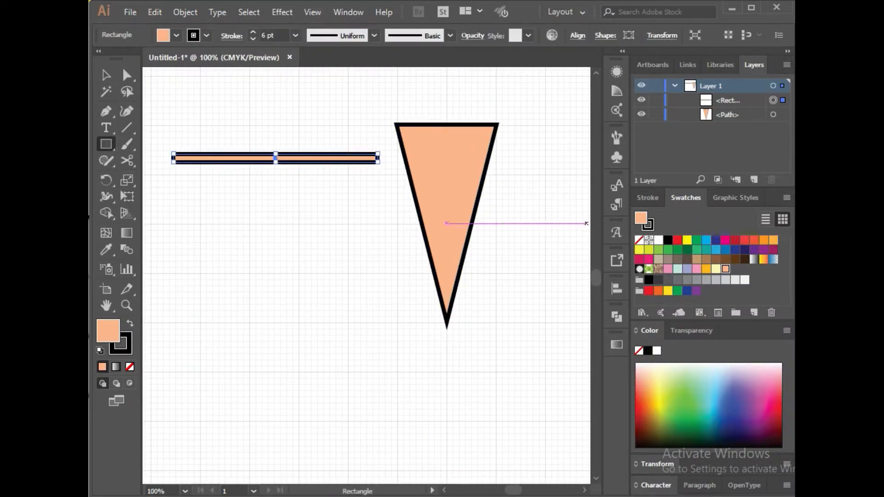
{"action": "left_click", "coordinate": [716, 269]}
{"action": "left_click", "coordinate": [131, 366]}
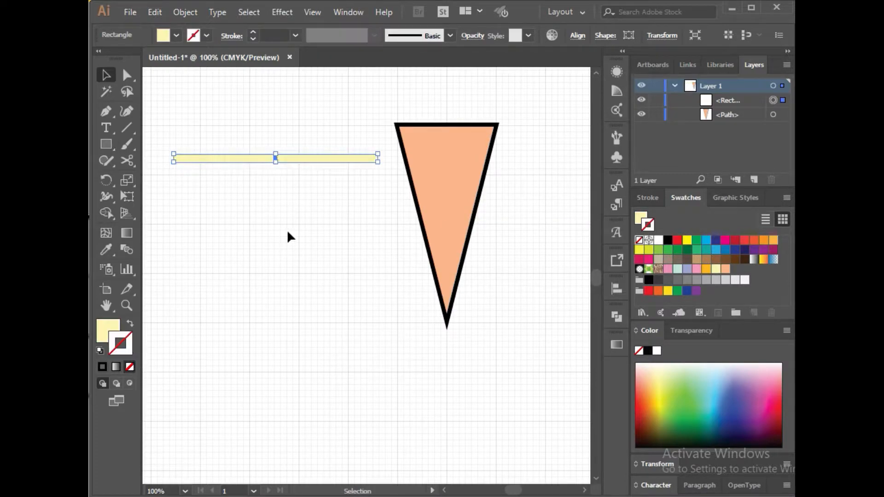
Duplicate the yellow bar downward at even spacing to build a stack of nine bars.
{"action": "left_click", "coordinate": [286, 231]}
{"action": "left_click_drag", "start_coordinate": [282, 162], "coordinate": [287, 178]}
{"action": "key", "text": "ctrl+d"}
{"action": "key", "text": "ctrl+d"}
{"action": "key", "text": "ctrl+d"}
{"action": "key", "text": "ctrl+d"}
{"action": "key", "text": "ctrl+d"}
{"action": "key", "text": "ctrl+d"}
{"action": "key", "text": "ctrl+d"}
Group all the yellow bars into one stripe pattern.
{"action": "left_click_drag", "start_coordinate": [294, 126], "coordinate": [300, 336]}
{"action": "key", "text": "ctrl+g"}
{"action": "left_click", "coordinate": [379, 331]}
{"action": "left_click_drag", "start_coordinate": [332, 261], "coordinate": [332, 270]}
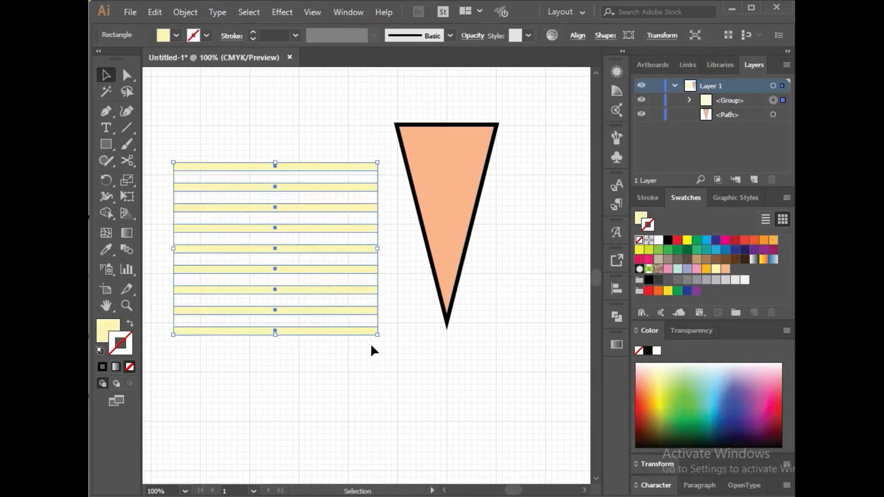
Rotate the stripe group to a steep diagonal and move it to the right of the cone.
{"action": "left_click_drag", "start_coordinate": [385, 340], "coordinate": [250, 390]}
{"action": "left_click_drag", "start_coordinate": [269, 305], "coordinate": [507, 293]}
{"action": "left_click", "coordinate": [509, 412]}
{"action": "left_click_drag", "start_coordinate": [544, 328], "coordinate": [471, 341]}
{"action": "key", "text": "ctrl+minus"}
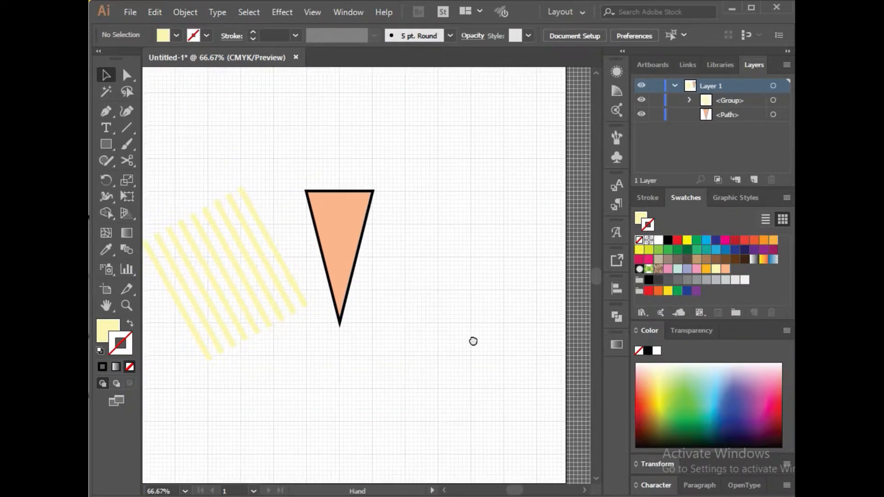
{"action": "left_click_drag", "start_coordinate": [593, 341], "coordinate": [535, 286]}
Enlarge the cone proportionally and move it lower on the artboard, then shift the stripe group down beside it.
{"action": "left_click", "coordinate": [339, 285]}
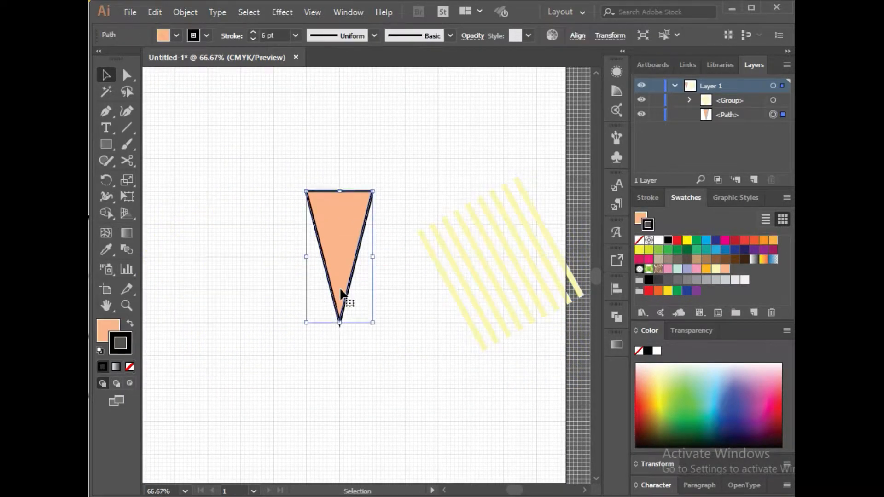
{"action": "left_click_drag", "start_coordinate": [374, 190], "coordinate": [394, 150]}
{"action": "left_click_drag", "start_coordinate": [345, 238], "coordinate": [329, 337]}
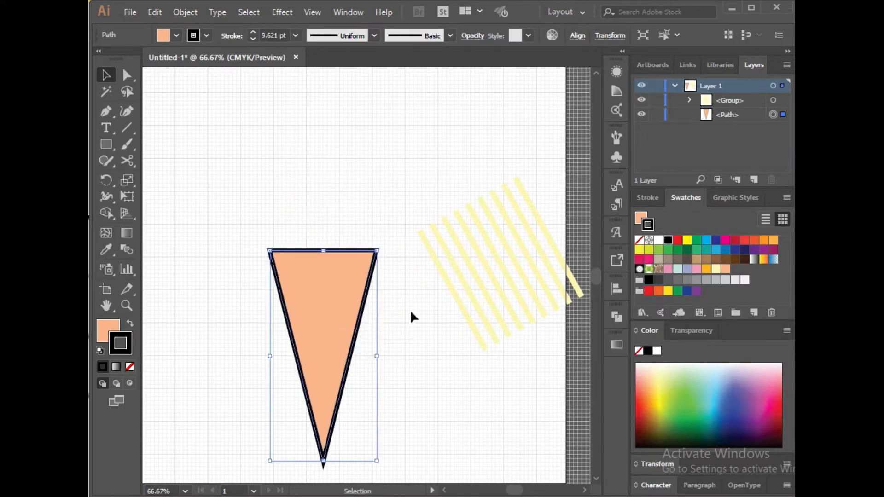
{"action": "left_click_drag", "start_coordinate": [414, 234], "coordinate": [424, 336]}
Draw a slightly tall ellipse above the cone and give it a black fill and a 1 pt black stroke.
{"action": "left_click_drag", "start_coordinate": [110, 148], "coordinate": [174, 180]}
{"action": "left_click_drag", "start_coordinate": [300, 134], "coordinate": [395, 235]}
{"action": "key", "text": "v"}
{"action": "left_click_drag", "start_coordinate": [346, 186], "coordinate": [330, 181]}
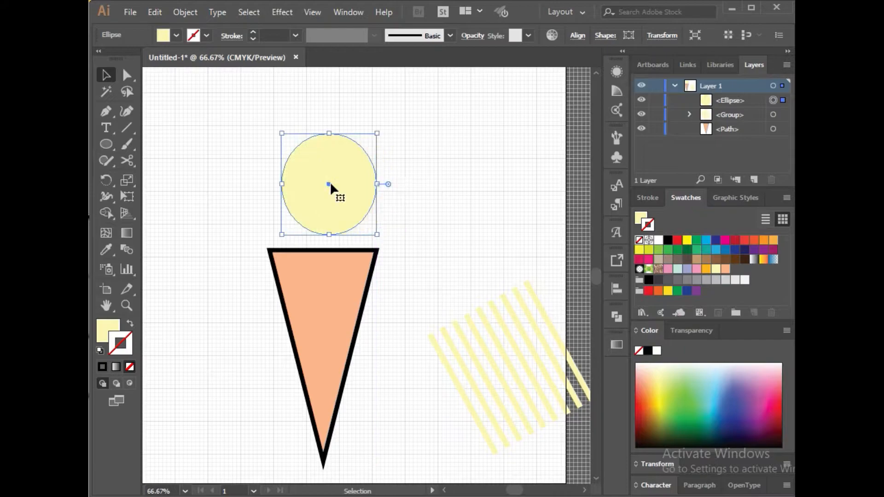
{"action": "left_click", "coordinate": [668, 240]}
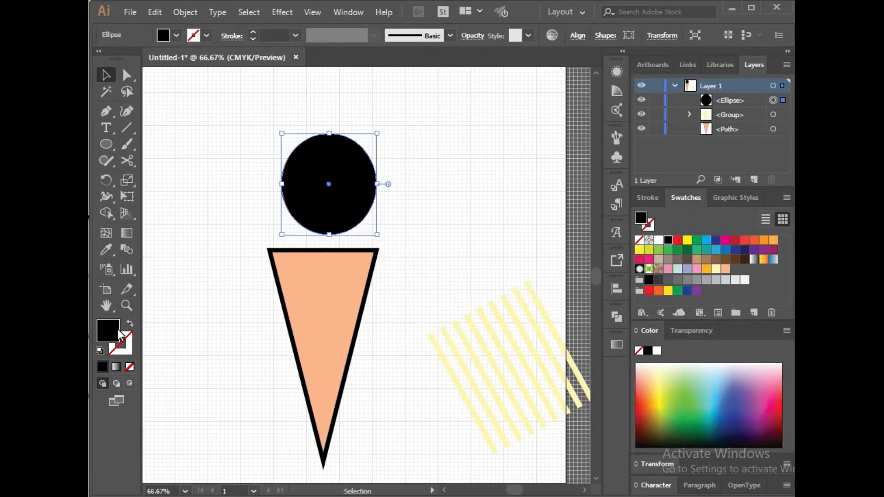
{"action": "left_click_drag", "start_coordinate": [116, 330], "coordinate": [121, 346]}
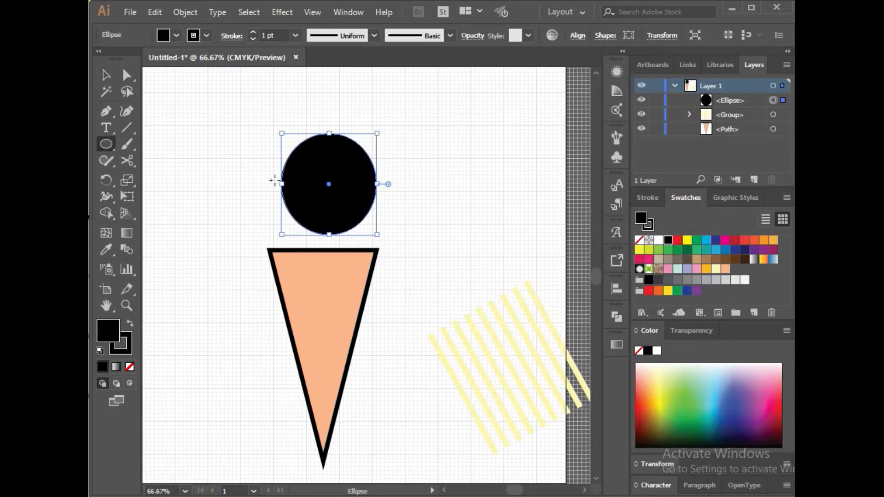
Add eight overlapping black ellipses of varying sizes around the first one to build a cloud-shaped scoop covering the cone's top edge.
{"action": "mouse_move", "coordinate": [257, 157]}
{"action": "left_mouse_down"}
{"action": "mouse_move", "coordinate": [322, 204]}
{"action": "mouse_move", "coordinate": [314, 215]}
{"action": "left_mouse_up"}
{"action": "mouse_move", "coordinate": [260, 219]}
{"action": "left_mouse_down"}
{"action": "mouse_move", "coordinate": [304, 255]}
{"action": "mouse_move", "coordinate": [281, 237]}
{"action": "left_mouse_up"}
{"action": "mouse_move", "coordinate": [344, 199]}
{"action": "left_mouse_down"}
{"action": "mouse_move", "coordinate": [278, 248]}
{"action": "mouse_move", "coordinate": [274, 266]}
{"action": "left_mouse_up"}
{"action": "left_click_drag", "start_coordinate": [359, 165], "coordinate": [398, 201]}
{"action": "left_click_drag", "start_coordinate": [324, 184], "coordinate": [403, 261]}
{"action": "left_click_drag", "start_coordinate": [346, 215], "coordinate": [362, 270]}
{"action": "key", "text": "ctrl+z"}
{"action": "left_click_drag", "start_coordinate": [362, 233], "coordinate": [344, 252]}
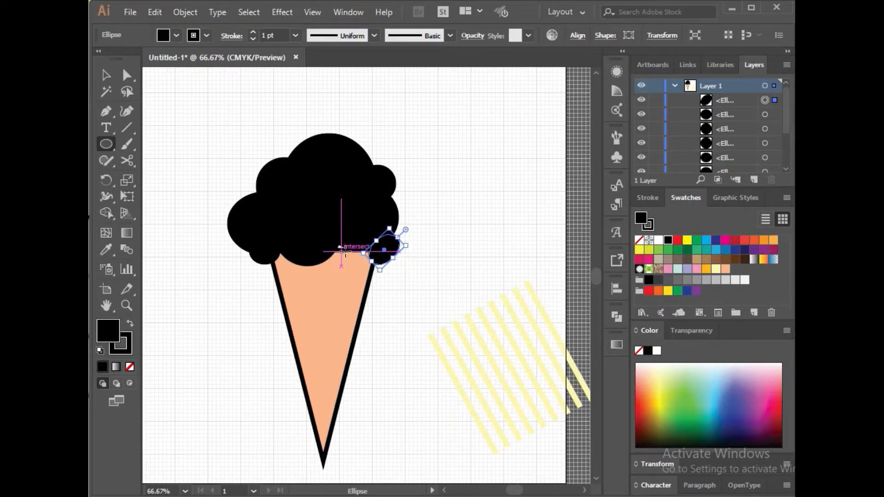
{"action": "left_click_drag", "start_coordinate": [413, 253], "coordinate": [403, 269]}
{"action": "left_click_drag", "start_coordinate": [329, 217], "coordinate": [370, 264]}
Group the scoop's ellipses and place a copy of the group to the upper right of the cone.
{"action": "key", "text": "v"}
{"action": "left_click_drag", "start_coordinate": [464, 116], "coordinate": [232, 250]}
{"action": "key", "text": "ctrl+g"}
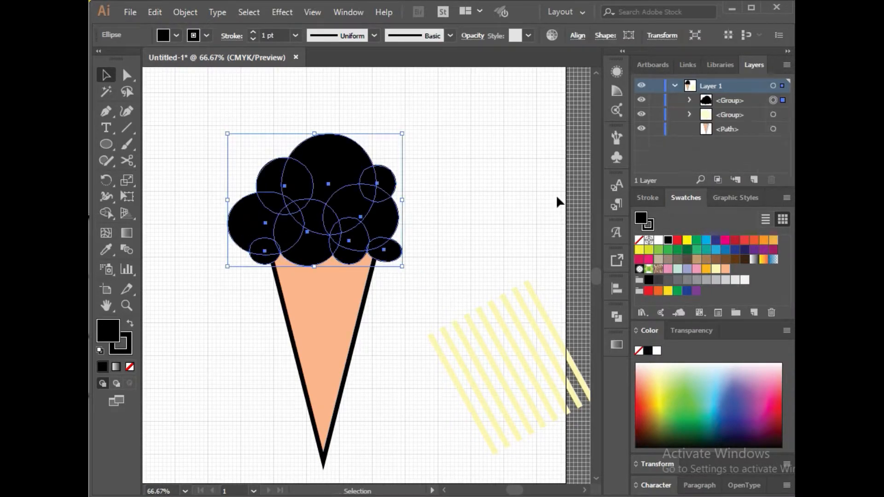
{"action": "left_click_drag", "start_coordinate": [337, 234], "coordinate": [520, 175]}
Merge the overlapping regions of the scoop on the cone into one shape with Shape Builder, using no fill and a black stroke.
{"action": "left_click", "coordinate": [266, 125]}
{"action": "left_click_drag", "start_coordinate": [207, 142], "coordinate": [416, 319]}
{"action": "left_click", "coordinate": [106, 214]}
{"action": "mouse_move", "coordinate": [258, 226]}
{"action": "left_mouse_down"}
{"action": "mouse_move", "coordinate": [330, 170]}
{"action": "mouse_move", "coordinate": [285, 185]}
{"action": "mouse_move", "coordinate": [294, 208]}
{"action": "mouse_move", "coordinate": [279, 238]}
{"action": "mouse_move", "coordinate": [266, 237]}
{"action": "mouse_move", "coordinate": [311, 253]}
{"action": "mouse_move", "coordinate": [348, 251]}
{"action": "mouse_move", "coordinate": [349, 241]}
{"action": "mouse_move", "coordinate": [299, 224]}
{"action": "mouse_move", "coordinate": [350, 248]}
{"action": "left_mouse_up"}
{"action": "mouse_move", "coordinate": [289, 213]}
{"action": "left_mouse_down"}
{"action": "mouse_move", "coordinate": [278, 244]}
{"action": "mouse_move", "coordinate": [385, 179]}
{"action": "mouse_move", "coordinate": [376, 254]}
{"action": "left_mouse_up"}
{"action": "mouse_move", "coordinate": [273, 244]}
{"action": "left_mouse_down"}
{"action": "mouse_move", "coordinate": [262, 261]}
{"action": "mouse_move", "coordinate": [302, 234]}
{"action": "left_mouse_up"}
{"action": "key", "text": "v"}
{"action": "left_click", "coordinate": [392, 283]}
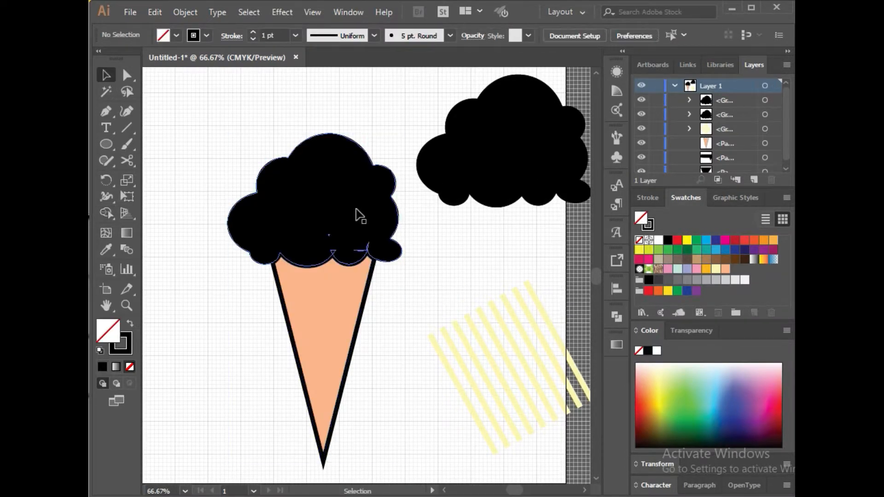
Use Shape Builder again on the selected scoop and cone to turn the scoop into an unfilled outline.
{"action": "left_click_drag", "start_coordinate": [491, 235], "coordinate": [268, 258]}
{"action": "key", "text": "shift+m"}
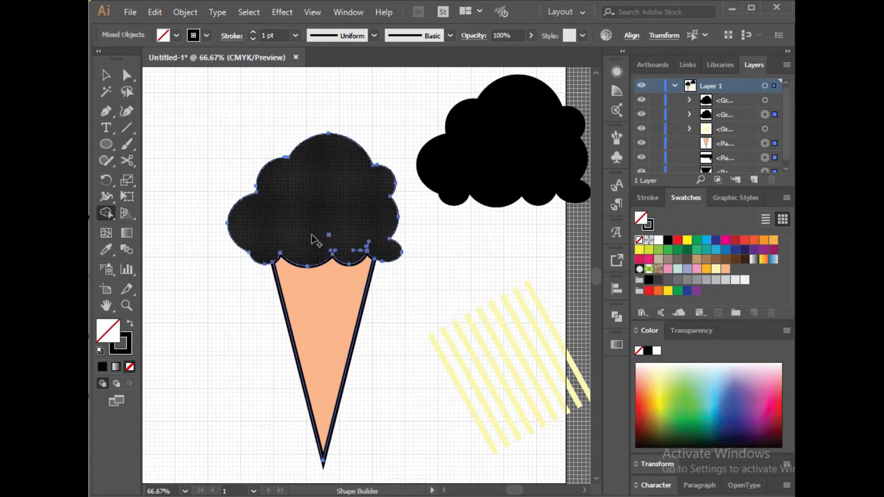
{"action": "left_click_drag", "start_coordinate": [323, 240], "coordinate": [328, 240]}
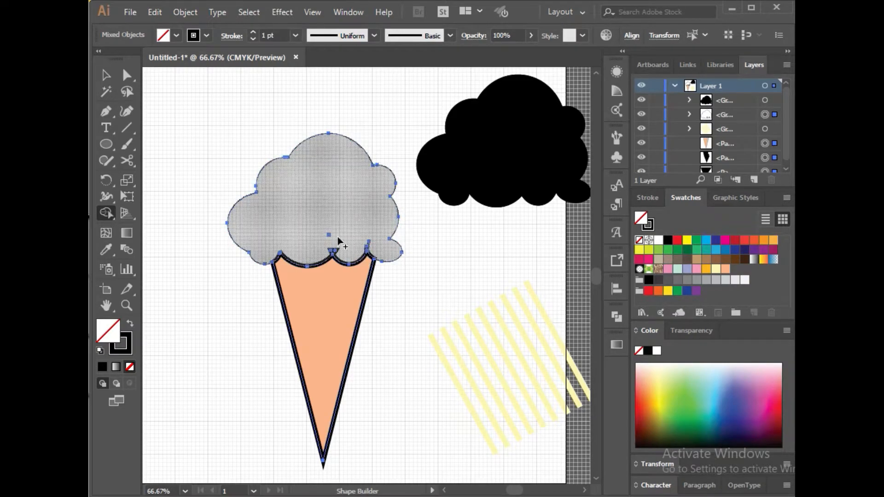
{"action": "key", "text": "v"}
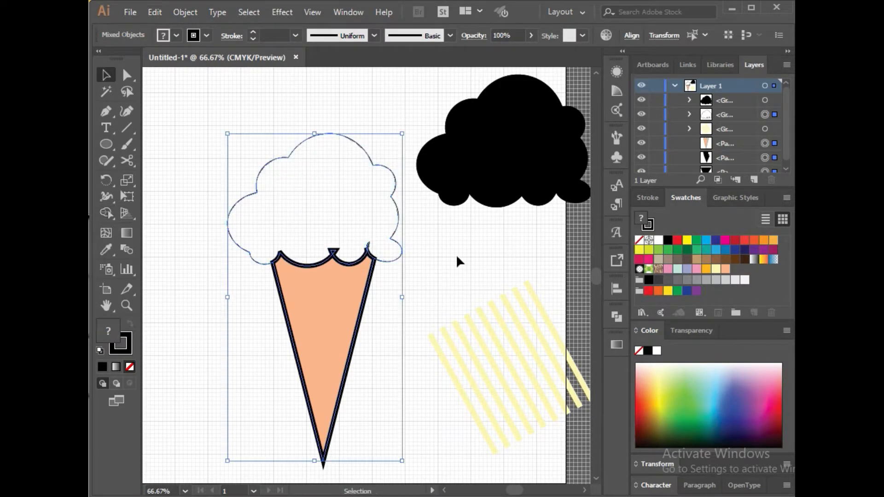
Set the stroke weight of the scoop outline to 3 pt.
{"action": "left_click", "coordinate": [457, 254]}
{"action": "left_click", "coordinate": [387, 186]}
{"action": "left_click", "coordinate": [295, 36]}
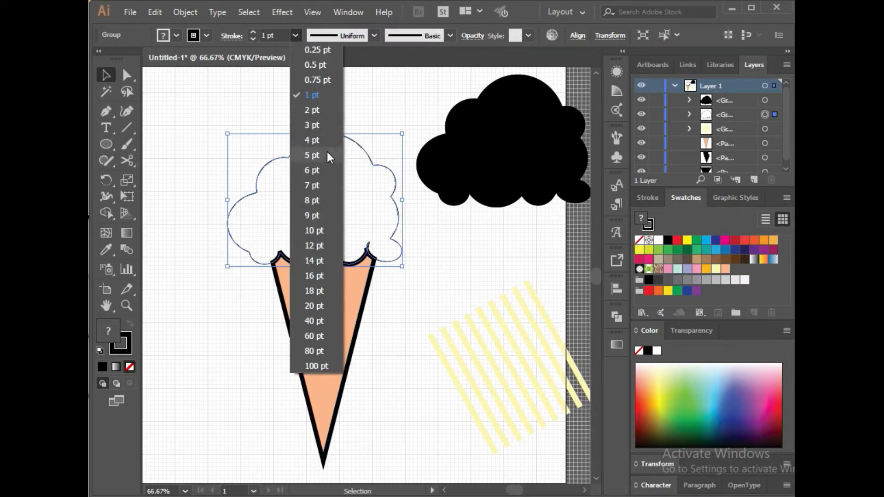
{"action": "left_click", "coordinate": [321, 123]}
Move the diagonal stripe group over the cone and adjust it so the stripes cover the whole cone.
{"action": "left_click_drag", "start_coordinate": [526, 377], "coordinate": [325, 323]}
{"action": "left_click_drag", "start_coordinate": [391, 346], "coordinate": [462, 382]}
{"action": "left_click_drag", "start_coordinate": [405, 371], "coordinate": [368, 374]}
{"action": "left_click", "coordinate": [492, 377]}
Merge the stripe ends that overlap the scoop into the scoop shape with Shape Builder.
{"action": "left_click", "coordinate": [105, 213]}
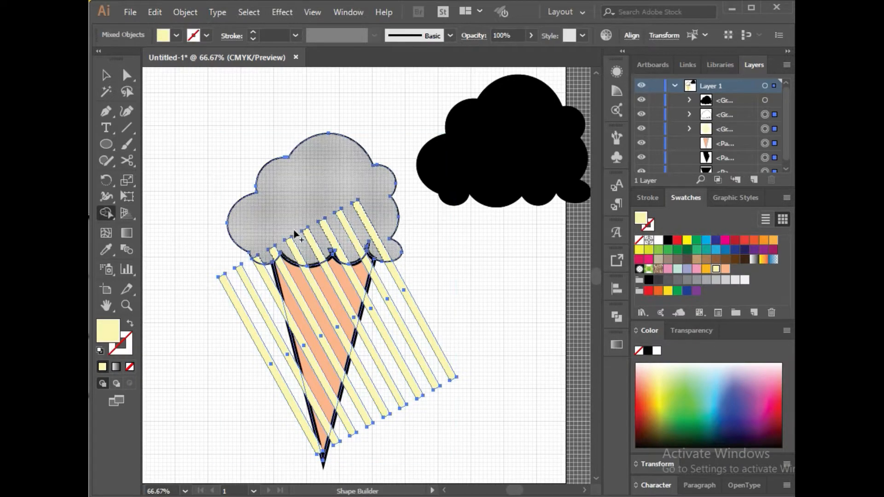
{"action": "left_click_drag", "start_coordinate": [268, 255], "coordinate": [368, 214]}
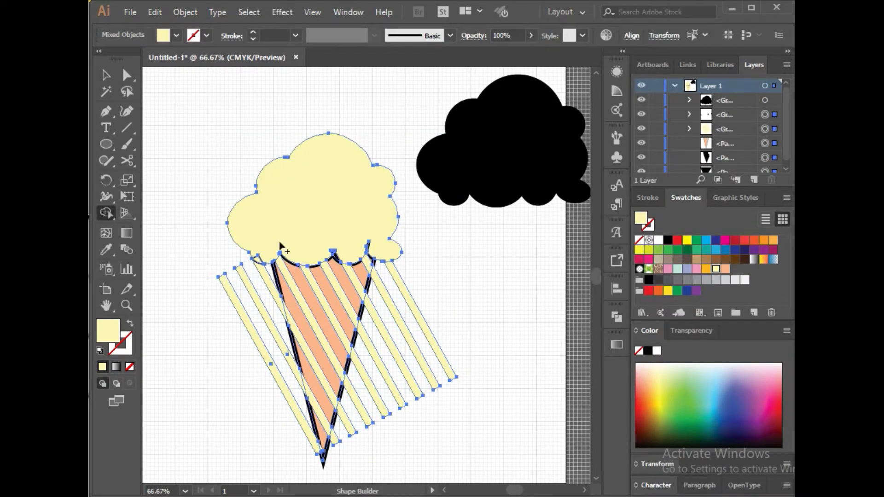
{"action": "left_click", "coordinate": [260, 264]}
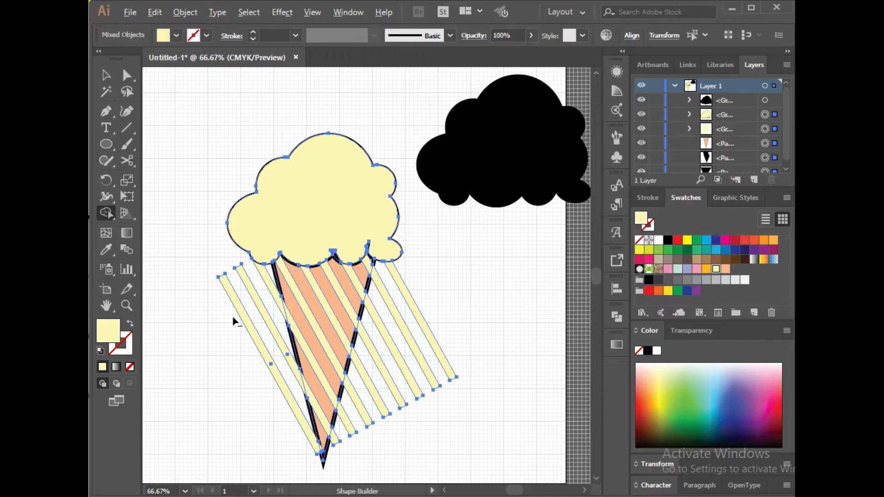
Remove the stripe parts that extend beyond both sides of the cone with Shape Builder.
{"action": "left_click_drag", "start_coordinate": [232, 319], "coordinate": [277, 290], "text": "alt"}
{"action": "mouse_move", "coordinate": [432, 278]}
{"action": "left_mouse_down", "text": "alt"}
{"action": "mouse_move", "coordinate": [379, 403]}
{"action": "mouse_move", "coordinate": [332, 444]}
{"action": "left_mouse_up", "text": "alt"}
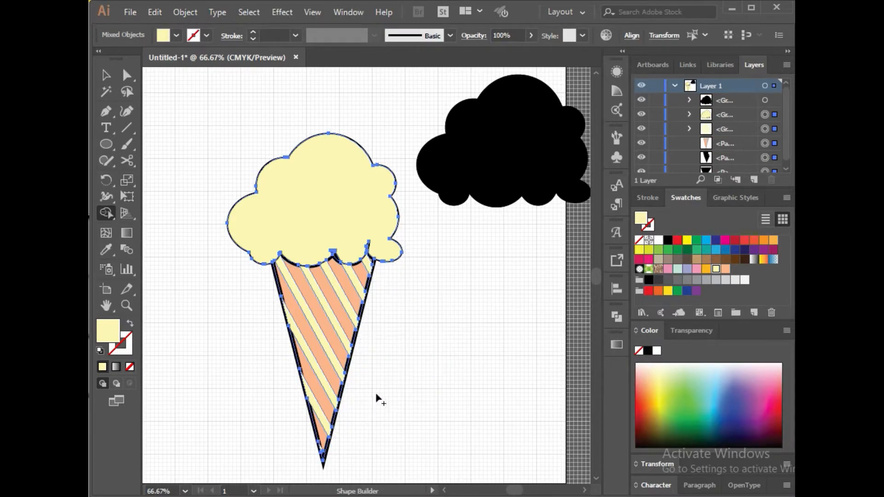
{"action": "key", "text": "v"}
{"action": "left_click", "coordinate": [376, 395]}
Fill the scoop on the cone with white.
{"action": "left_click", "coordinate": [344, 253]}
{"action": "left_click", "coordinate": [658, 240]}
{"action": "left_click", "coordinate": [533, 319]}
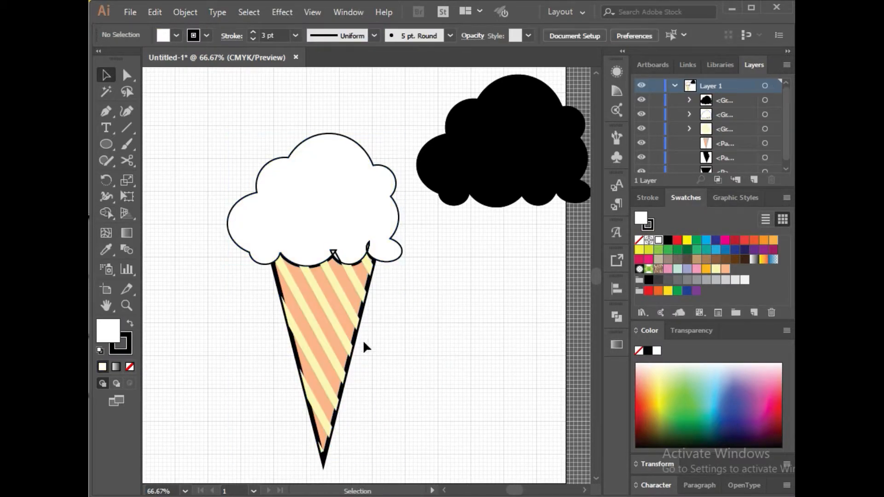
Nudge the trimmed stripes slightly left so they clear the cone's right-hand outline.
{"action": "left_click", "coordinate": [346, 303]}
{"action": "left_click_drag", "start_coordinate": [370, 451], "coordinate": [372, 450]}
{"action": "left_click", "coordinate": [454, 405]}
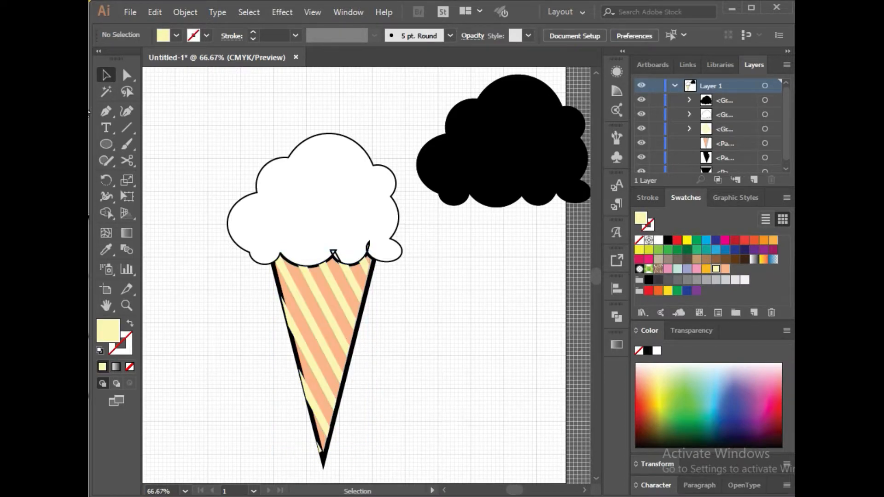
Draw a closed slanted strip with the Pen tool along the cone's left side, from the scoop's lower edge past the tip.
{"action": "key", "text": "p"}
{"action": "left_click_drag", "start_coordinate": [279, 253], "coordinate": [257, 270]}
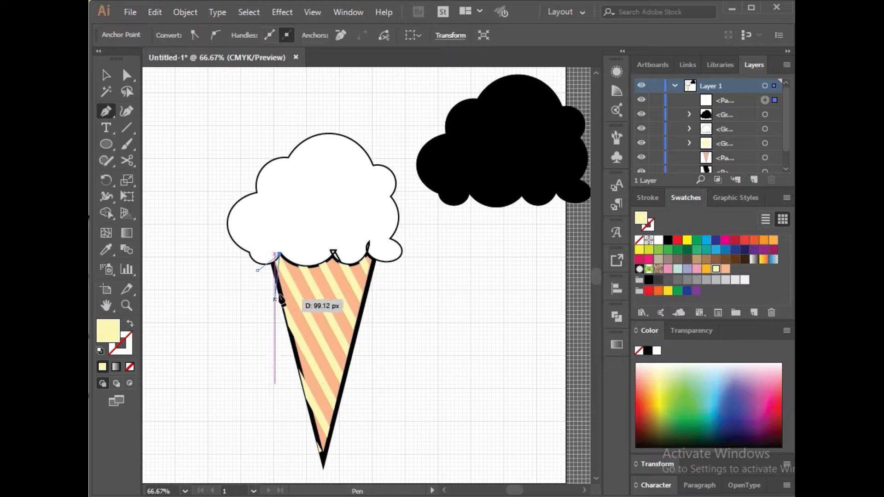
{"action": "scroll", "coordinate": [339, 357], "scroll_direction": "down", "scroll_amount": 1}
{"action": "left_click", "coordinate": [336, 434]}
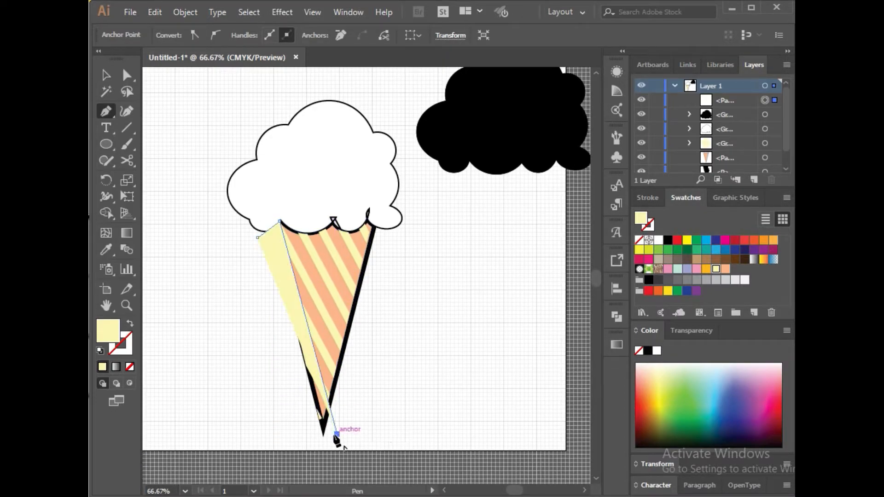
{"action": "left_click", "coordinate": [304, 444]}
{"action": "left_click", "coordinate": [287, 360]}
{"action": "left_click", "coordinate": [257, 238]}
{"action": "left_click", "coordinate": [280, 222]}
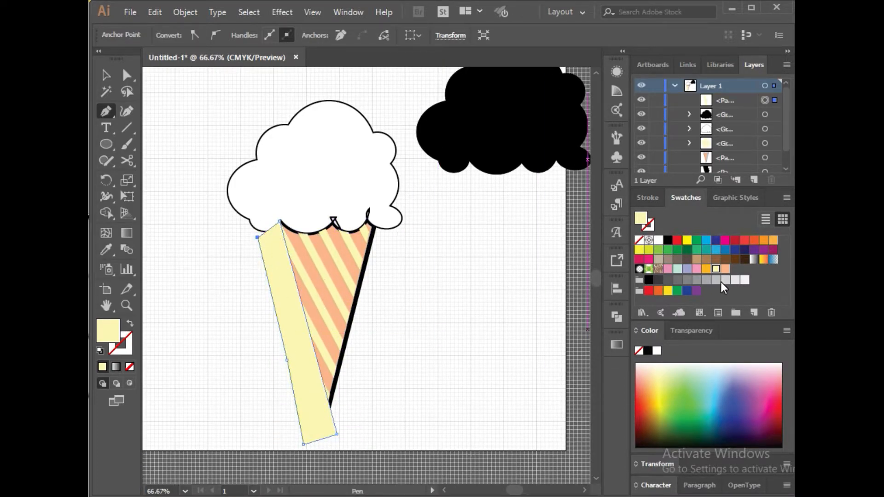
Fill the slanted strip with a slightly darker peach than the cone (H 22°, S 48%, B 96%).
{"action": "left_click", "coordinate": [698, 268]}
{"action": "left_click", "coordinate": [725, 269]}
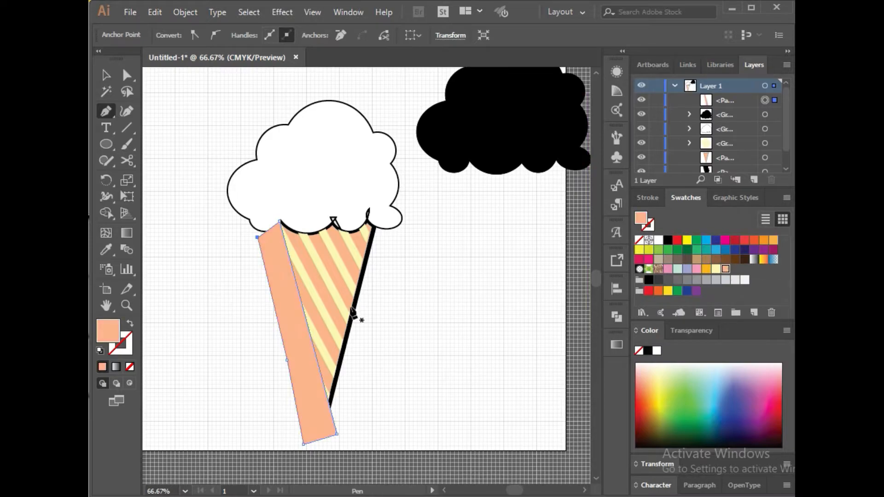
{"action": "double_click", "coordinate": [116, 336]}
{"action": "left_click", "coordinate": [350, 158]}
{"action": "left_click", "coordinate": [565, 159]}
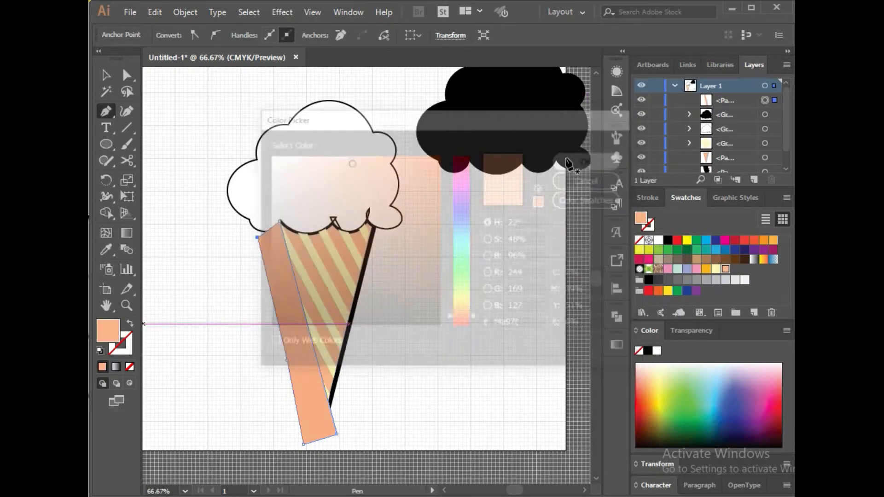
Trim away the part of the peach strip outside the cone with Shape Builder.
{"action": "scroll", "coordinate": [418, 313], "scroll_direction": "up", "scroll_amount": 1}
{"action": "key", "text": "v"}
{"action": "left_click_drag", "start_coordinate": [251, 333], "coordinate": [385, 317]}
{"action": "left_click", "coordinate": [107, 213]}
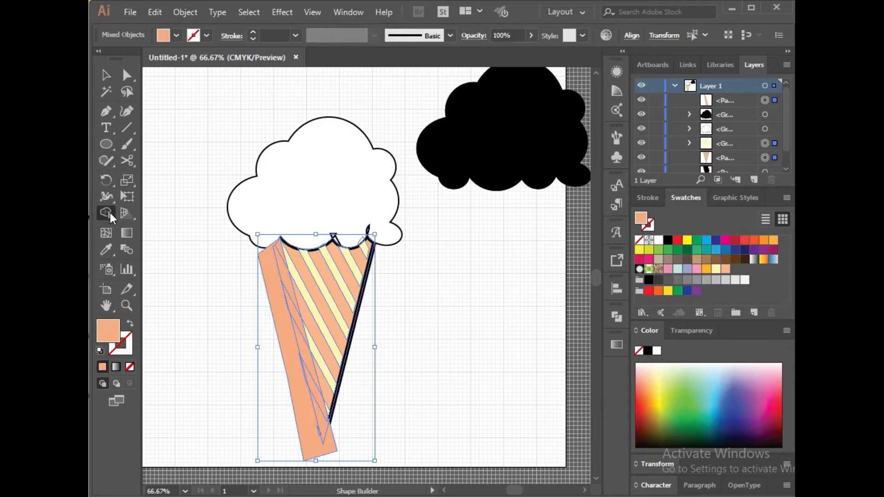
{"action": "left_click", "coordinate": [275, 284], "text": "alt"}
{"action": "key", "text": "v"}
{"action": "left_click", "coordinate": [477, 383]}
Arrange the trimmed shading strip in the stacking order directly behind the yellow stripes and in front of the cone.
{"action": "left_click", "coordinate": [321, 408]}
{"action": "key", "text": "ctrl+["}
{"action": "key", "text": "ctrl+["}
{"action": "key", "text": "ctrl+["}
{"action": "key", "text": "ctrl+["}
{"action": "key", "text": "ctrl+["}
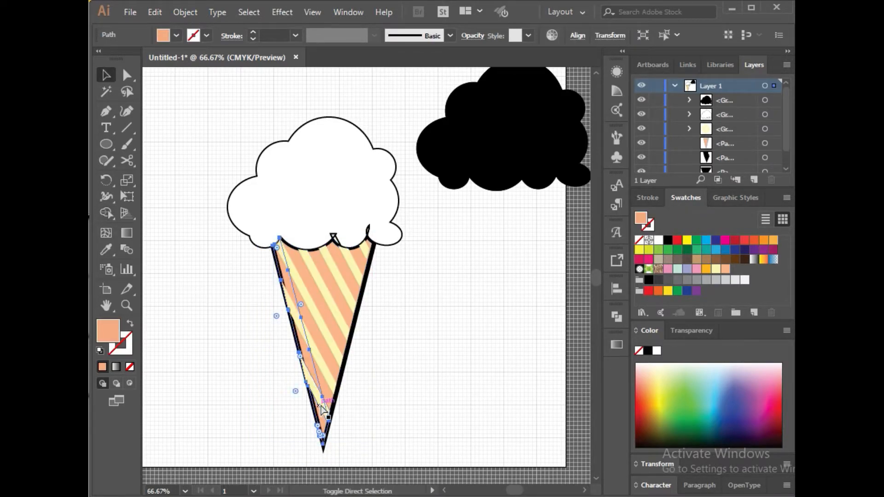
{"action": "key", "text": "ctrl+shift+bracketright"}
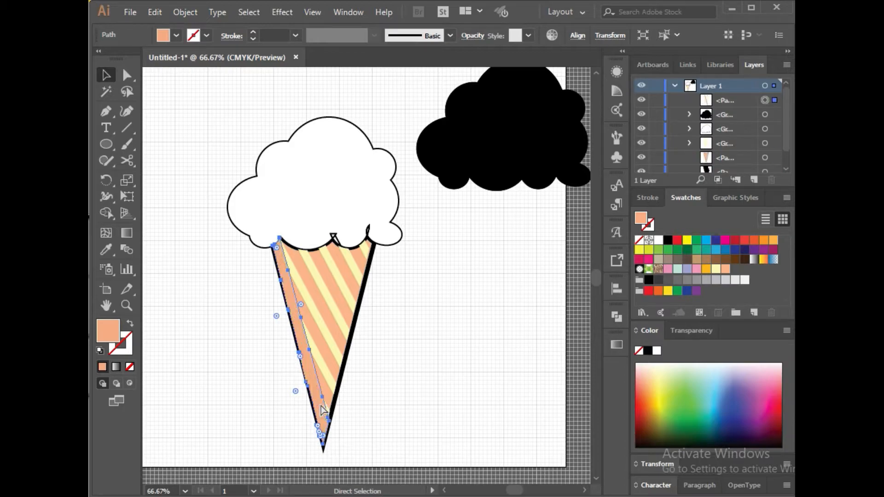
{"action": "key", "text": "ctrl+bracketleft"}
{"action": "left_click", "coordinate": [539, 275]}
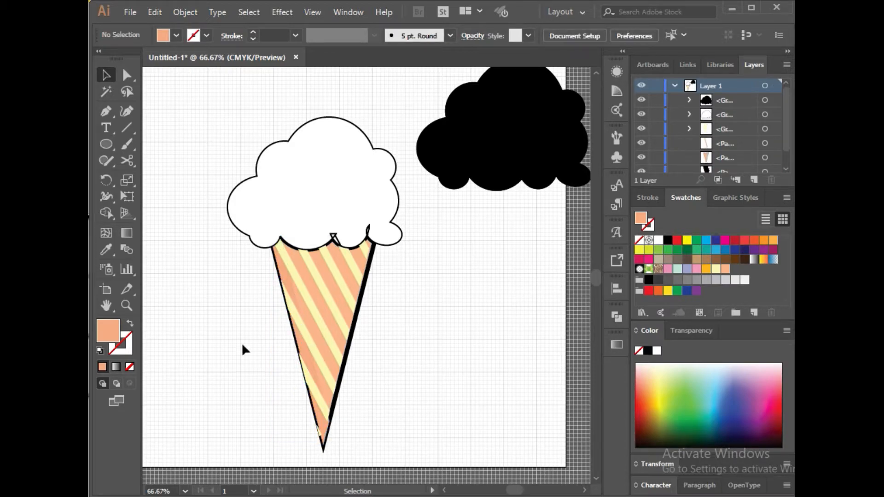
Change the shading strip's fill to a stronger, darker orange with the Color Picker.
{"action": "left_click", "coordinate": [287, 283]}
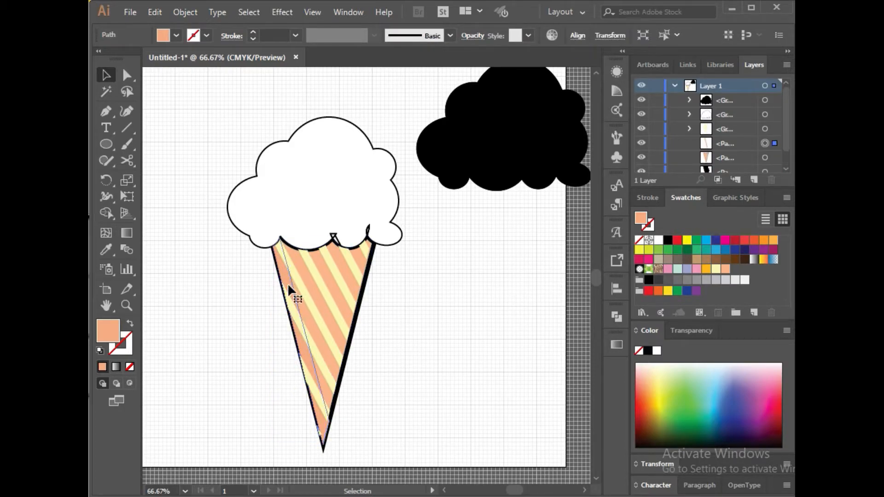
{"action": "double_click", "coordinate": [112, 337]}
{"action": "left_click", "coordinate": [417, 161]}
{"action": "left_click", "coordinate": [383, 158]}
{"action": "left_click", "coordinate": [591, 160]}
{"action": "left_click", "coordinate": [529, 300]}
{"action": "scroll", "coordinate": [520, 320], "scroll_direction": "up", "scroll_amount": 1}
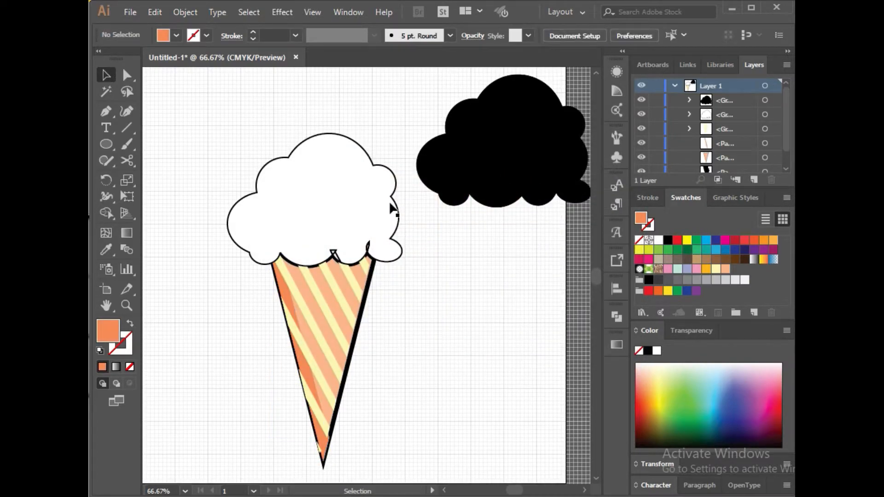
Fill the white cloud-shaped scoop with the yellow-orange swatch.
{"action": "left_click", "coordinate": [281, 180]}
{"action": "left_click", "coordinate": [706, 269]}
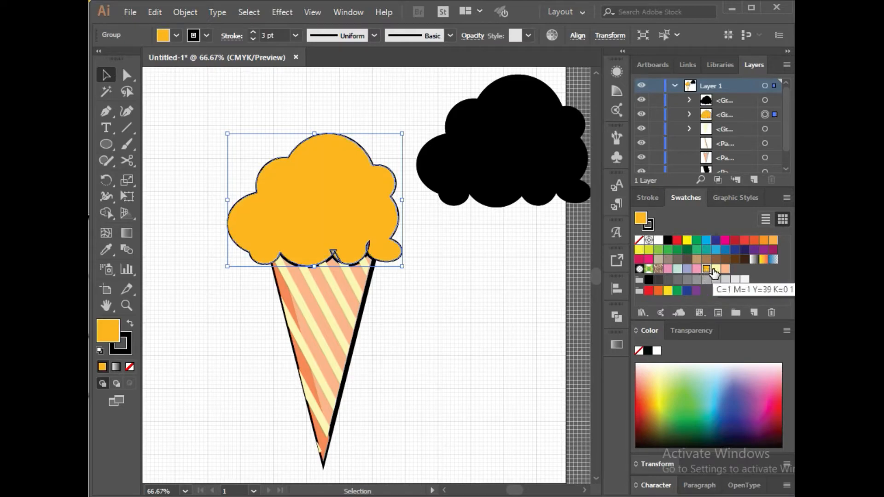
{"action": "left_click", "coordinate": [509, 304]}
{"action": "left_click_drag", "start_coordinate": [310, 179], "coordinate": [311, 179]}
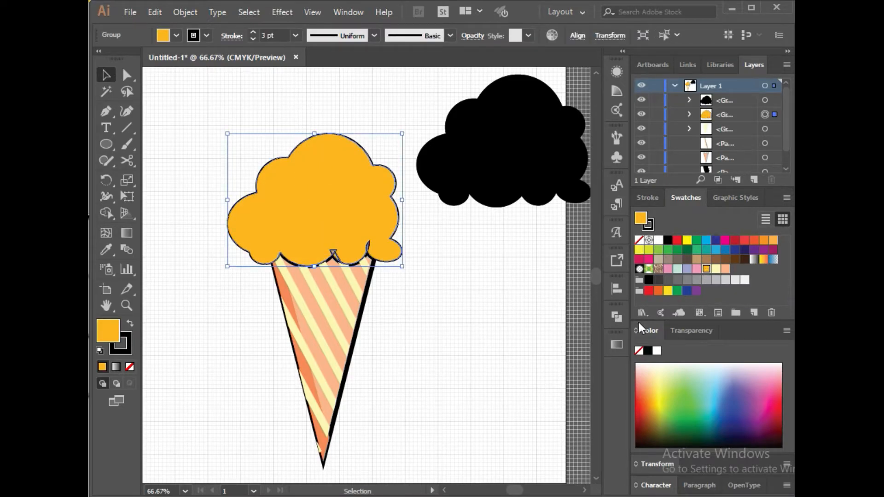
Merge the small leftover gaps along the scoop's lower edge into the scoop with Shape Builder.
{"action": "left_click_drag", "start_coordinate": [541, 339], "coordinate": [266, 225]}
{"action": "left_click", "coordinate": [107, 212]}
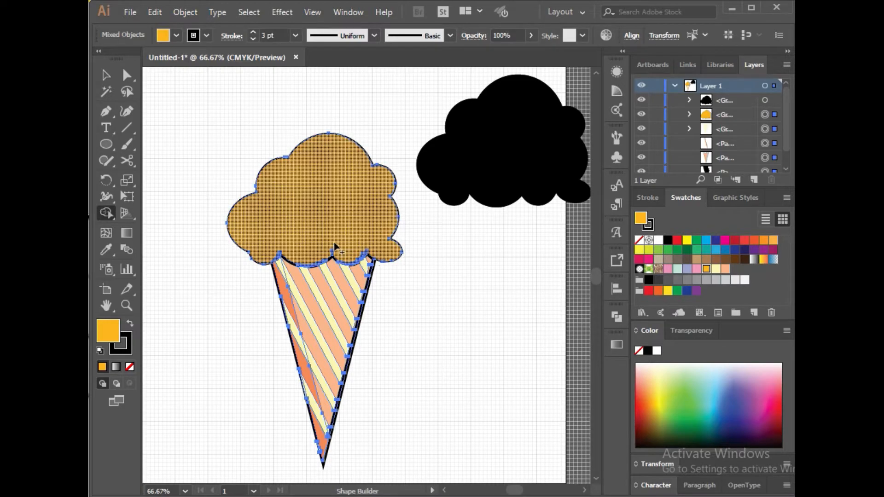
{"action": "key", "text": "v"}
{"action": "left_click", "coordinate": [466, 295]}
{"action": "left_click_drag", "start_coordinate": [278, 152], "coordinate": [389, 316]}
{"action": "left_click", "coordinate": [113, 214]}
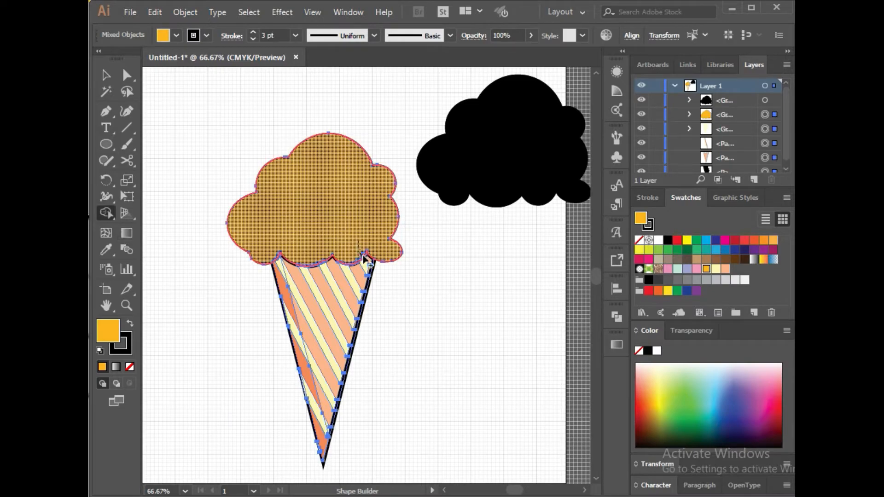
{"action": "key", "text": "v"}
Fill the spare black group of ellipses with the pink swatch.
{"action": "left_click", "coordinate": [481, 161]}
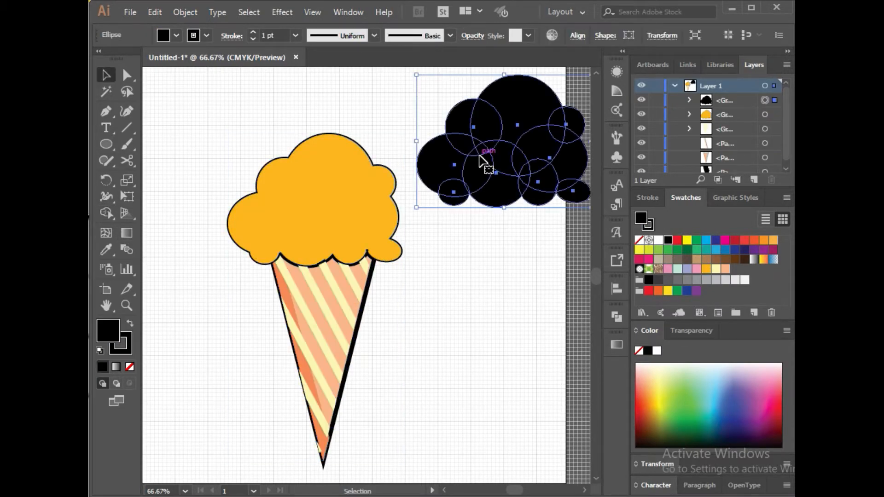
{"action": "left_click", "coordinate": [668, 269]}
{"action": "left_click", "coordinate": [407, 85]}
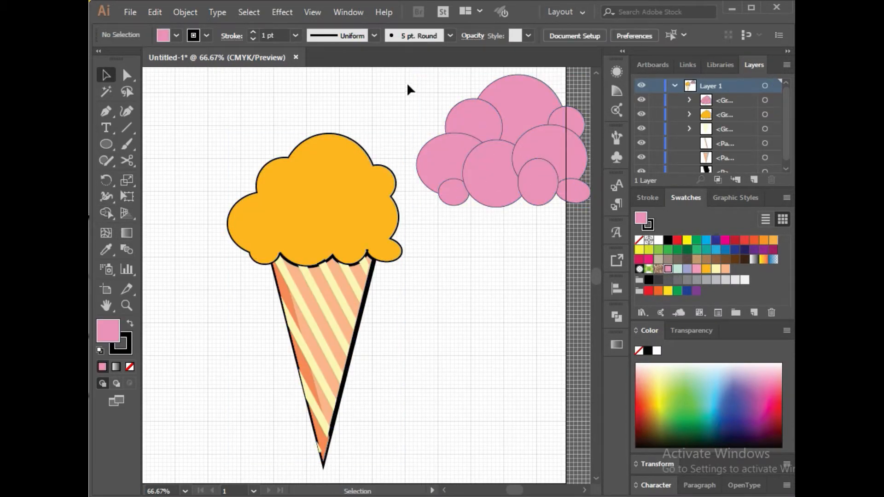
Isolate the pink ellipse group and place one of its circles over the lower middle of the scoop.
{"action": "left_click_drag", "start_coordinate": [448, 198], "coordinate": [297, 243]}
{"action": "double_click", "coordinate": [524, 181]}
{"action": "double_click", "coordinate": [514, 311]}
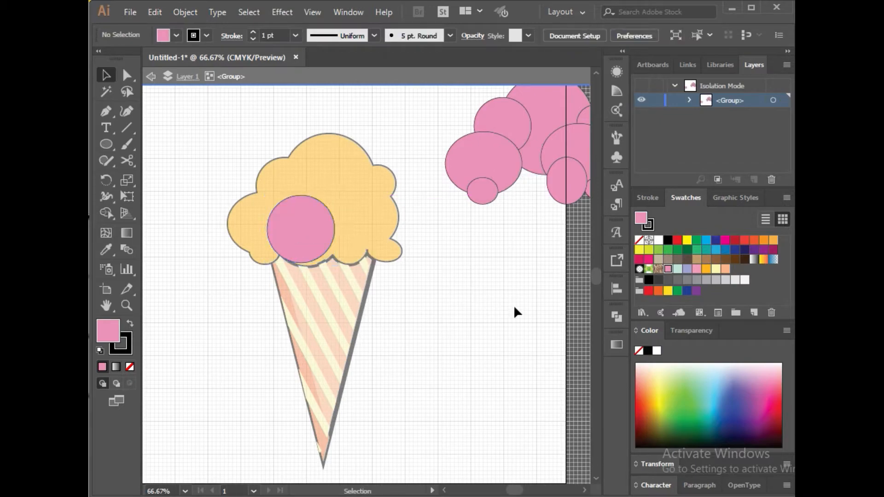
{"action": "left_click", "coordinate": [288, 219]}
{"action": "left_click", "coordinate": [707, 270]}
{"action": "key", "text": "ctrl+z"}
Ungroup the pink ellipses and position one circle over the scoop's lower middle, keeping a copy in the pink cluster.
{"action": "right_click", "coordinate": [530, 149]}
{"action": "left_click", "coordinate": [571, 250]}
{"action": "left_click", "coordinate": [443, 295]}
{"action": "left_click_drag", "start_coordinate": [310, 241], "coordinate": [532, 182]}
{"action": "left_click", "coordinate": [433, 217]}
{"action": "left_click_drag", "start_coordinate": [324, 228], "coordinate": [326, 227]}
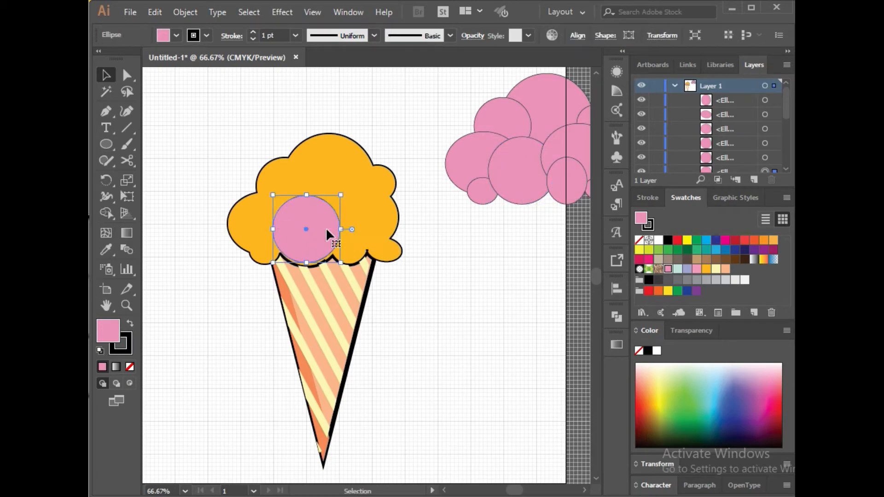
Fill the circle with a lighter tint of the scoop's sampled orange (H 40°, S 70%, B 96%).
{"action": "key", "text": "i"}
{"action": "left_click", "coordinate": [373, 175]}
{"action": "double_click", "coordinate": [108, 331]}
{"action": "left_click", "coordinate": [402, 164]}
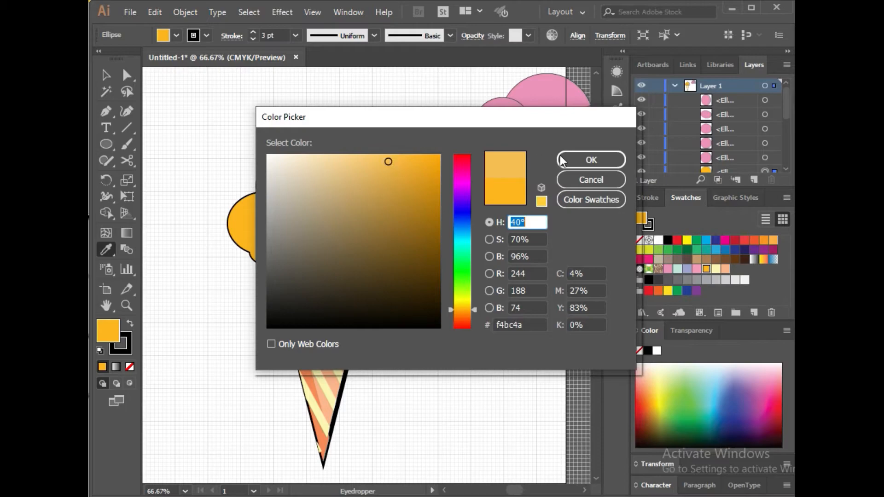
{"action": "left_click", "coordinate": [571, 160]}
{"action": "left_click", "coordinate": [521, 258]}
{"action": "key", "text": "ctrl+z"}
Remove the black outline from the light orange circle on the scoop.
{"action": "key", "text": "v"}
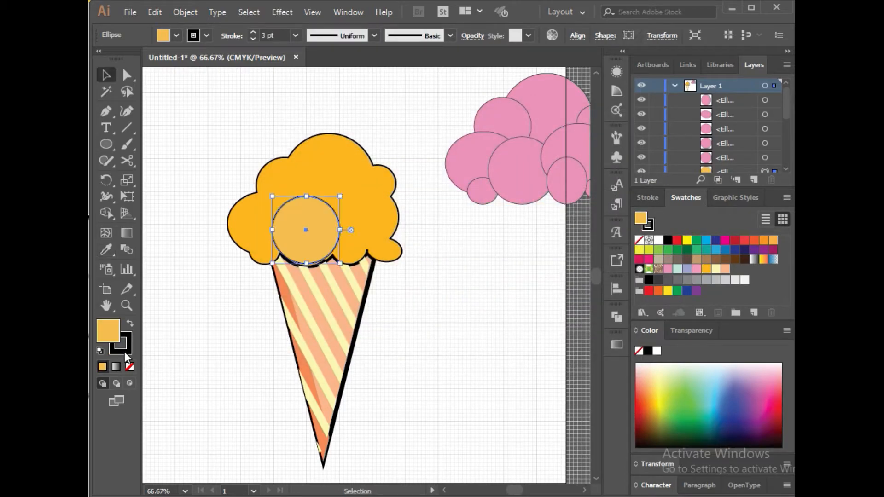
{"action": "left_click", "coordinate": [129, 367]}
{"action": "left_click", "coordinate": [490, 311]}
{"action": "left_click", "coordinate": [316, 244]}
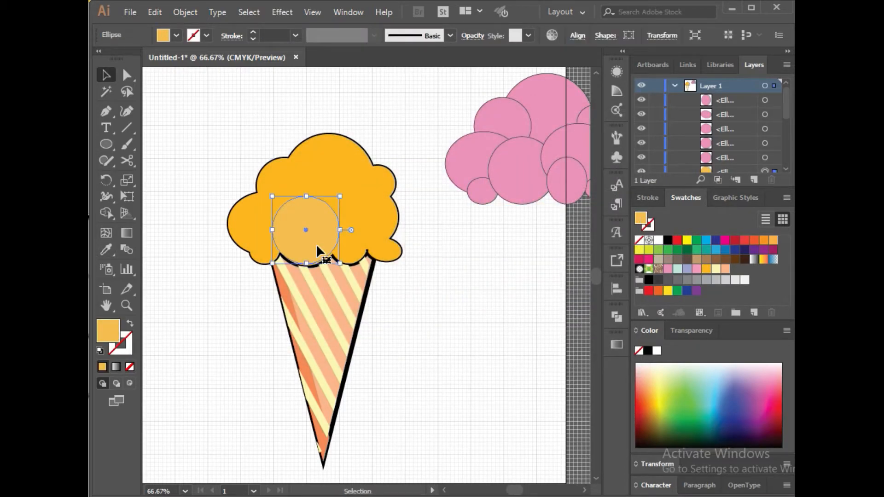
{"action": "left_click", "coordinate": [488, 323]}
Move the wide pink ellipse onto the scoop's left lobe and fill it with a muted tint of the sampled orange, without outline.
{"action": "left_click_drag", "start_coordinate": [477, 160], "coordinate": [264, 223]}
{"action": "key", "text": "i"}
{"action": "left_click", "coordinate": [345, 191]}
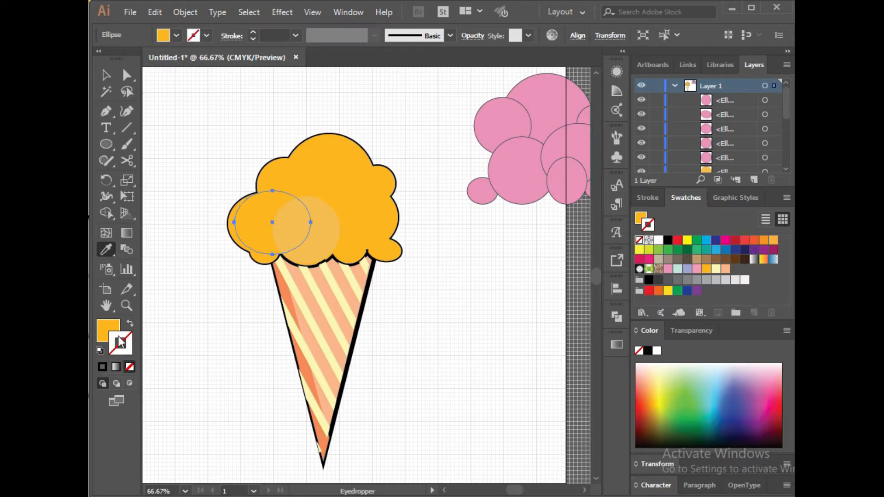
{"action": "double_click", "coordinate": [114, 329]}
{"action": "left_click", "coordinate": [407, 165]}
{"action": "left_click", "coordinate": [623, 160]}
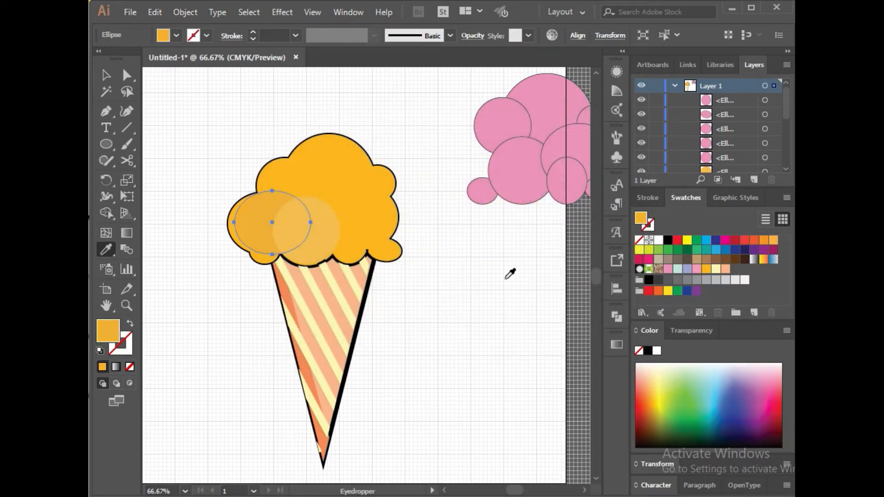
{"action": "key", "text": "v"}
{"action": "left_click", "coordinate": [505, 278]}
Move the upper-left pink circle onto the scoop's upper-left lobe, without outline, and fill it with the darker orange swatch.
{"action": "left_click", "coordinate": [514, 121]}
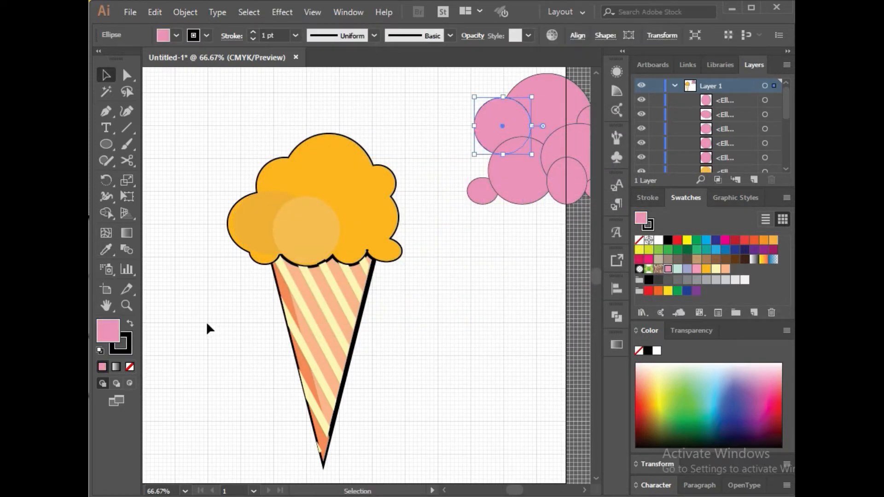
{"action": "left_click", "coordinate": [130, 366]}
{"action": "mouse_move", "coordinate": [495, 118]}
{"action": "left_mouse_down"}
{"action": "mouse_move", "coordinate": [292, 191]}
{"action": "mouse_move", "coordinate": [280, 182]}
{"action": "left_mouse_up"}
{"action": "left_click", "coordinate": [772, 241]}
{"action": "left_click", "coordinate": [764, 240]}
{"action": "left_click", "coordinate": [527, 271]}
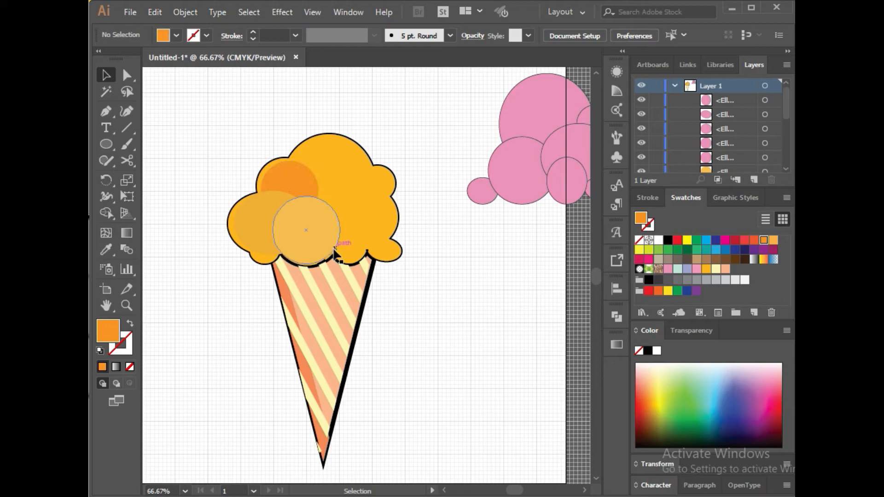
{"action": "left_click", "coordinate": [552, 107]}
{"action": "left_click", "coordinate": [556, 249]}
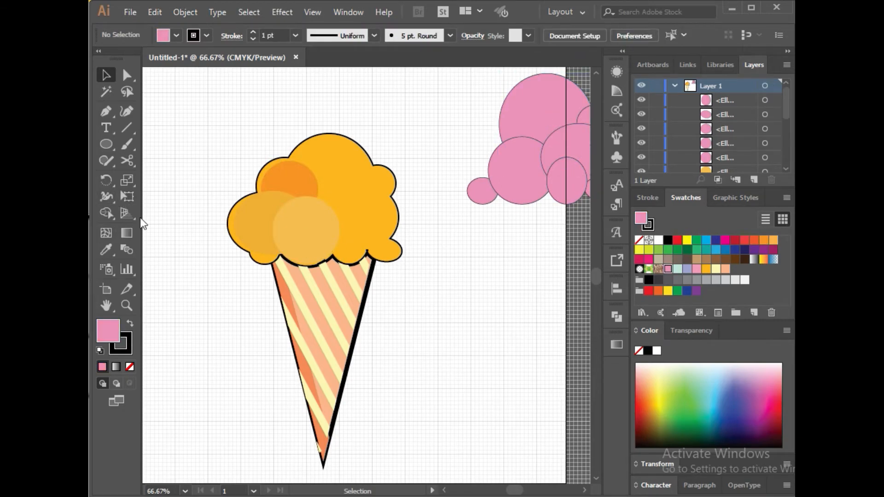
{"action": "left_click", "coordinate": [128, 142]}
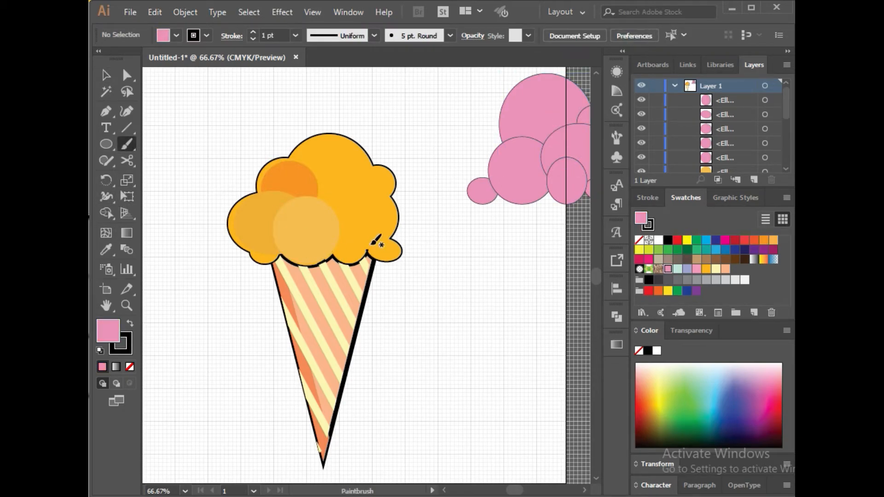
{"action": "key", "text": "i"}
{"action": "left_click", "coordinate": [375, 216]}
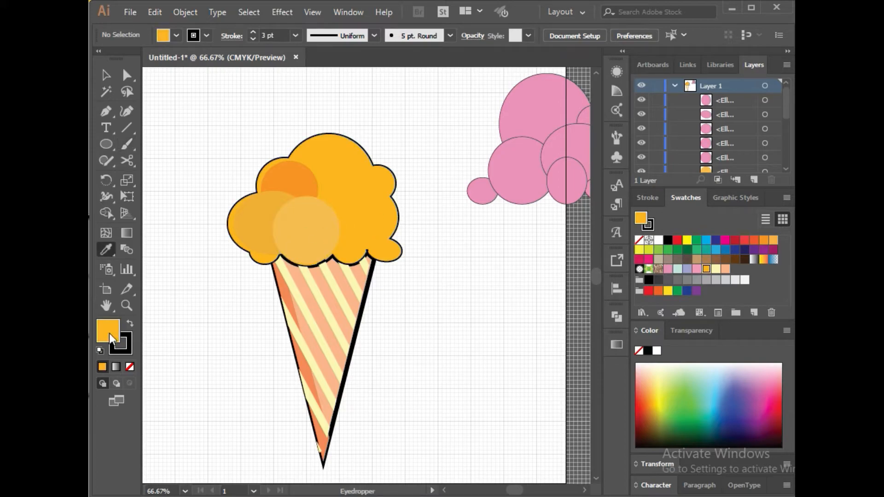
{"action": "double_click", "coordinate": [109, 332]}
{"action": "left_click", "coordinate": [356, 163]}
{"action": "left_click", "coordinate": [592, 160]}
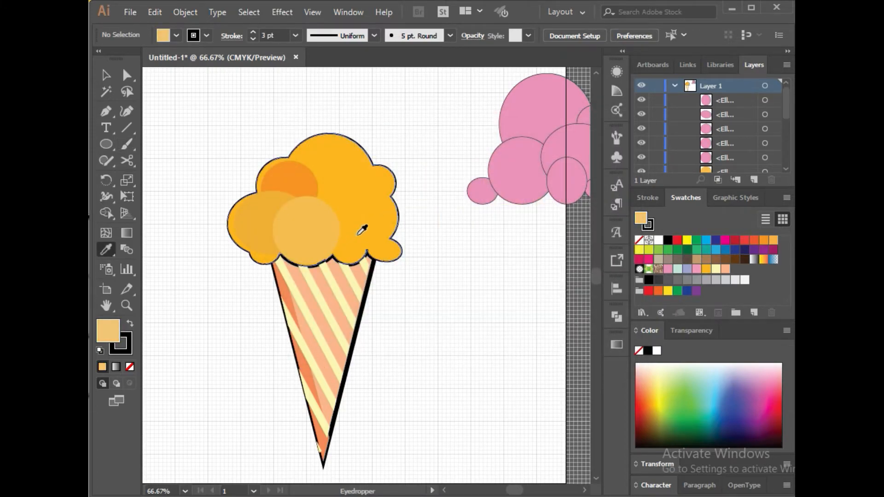
Sample the scoop's orange and lighten the fill colour to H 40°, S 54%, B 96%.
{"action": "left_click", "coordinate": [364, 244]}
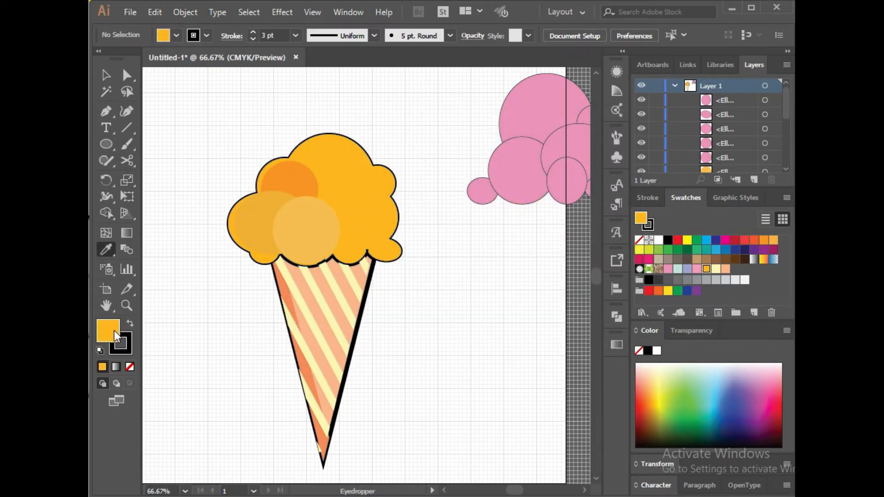
{"action": "double_click", "coordinate": [114, 332]}
{"action": "left_click", "coordinate": [361, 162]}
{"action": "left_click", "coordinate": [359, 164]}
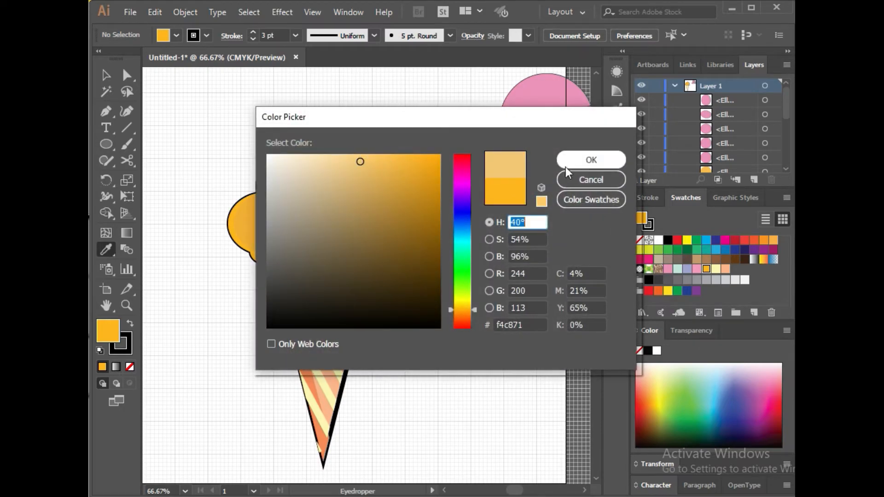
{"action": "left_click", "coordinate": [571, 162]}
Paint pale orange highlight spots without black outlines on the scoop's bottom, right and top lobes with the Paintbrush.
{"action": "key", "text": "b"}
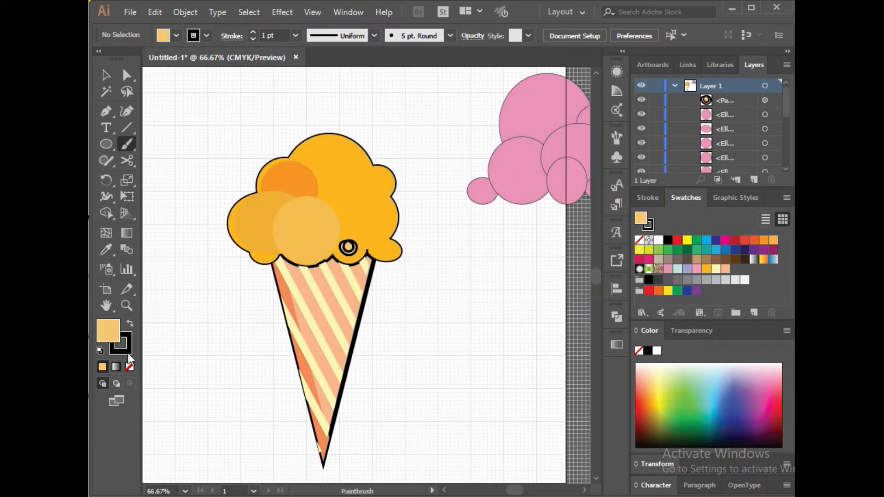
{"action": "left_click", "coordinate": [128, 352]}
{"action": "left_click", "coordinate": [129, 367]}
{"action": "key", "text": "v"}
{"action": "left_click", "coordinate": [348, 245]}
{"action": "left_click", "coordinate": [129, 367]}
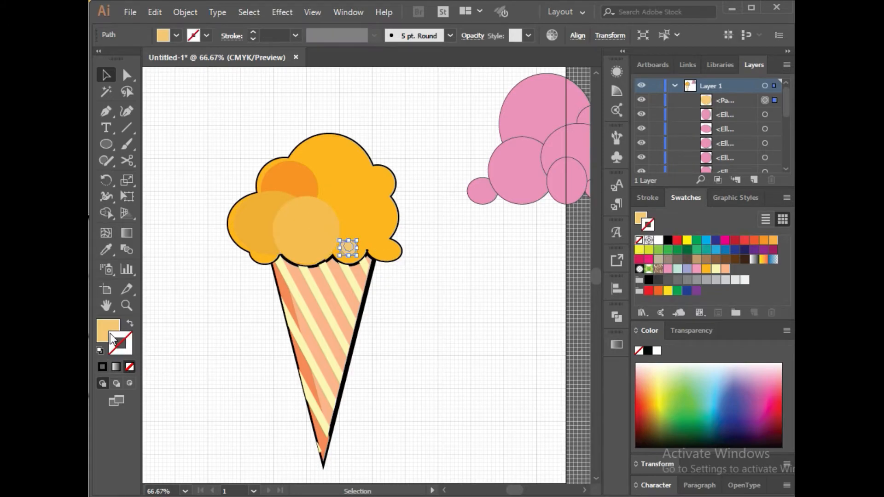
{"action": "left_click", "coordinate": [414, 278]}
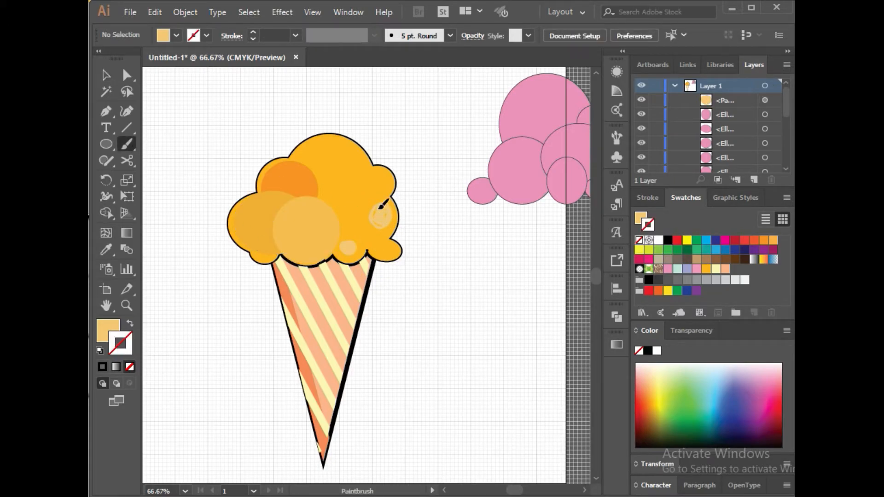
{"action": "left_click_drag", "start_coordinate": [382, 212], "coordinate": [385, 216]}
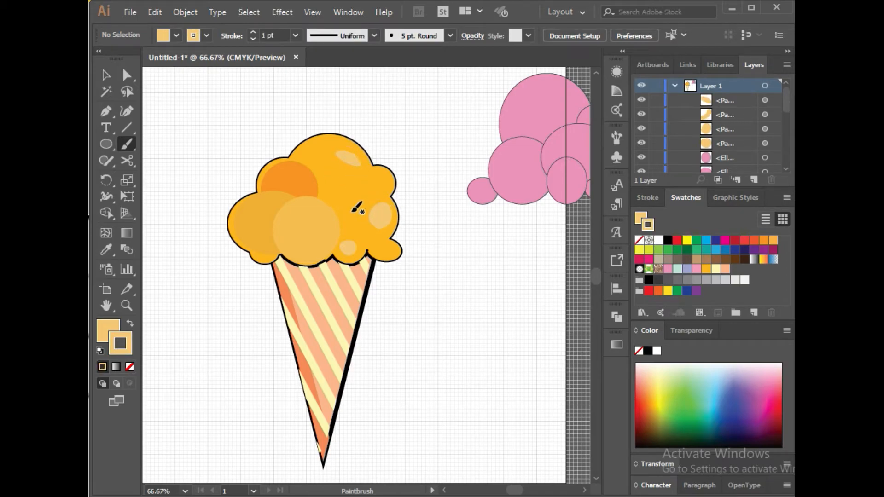
Paint small black detail marks on the scoop: paired hatches across its outline, a cross, a curved tick and a few dots.
{"action": "left_click", "coordinate": [666, 242]}
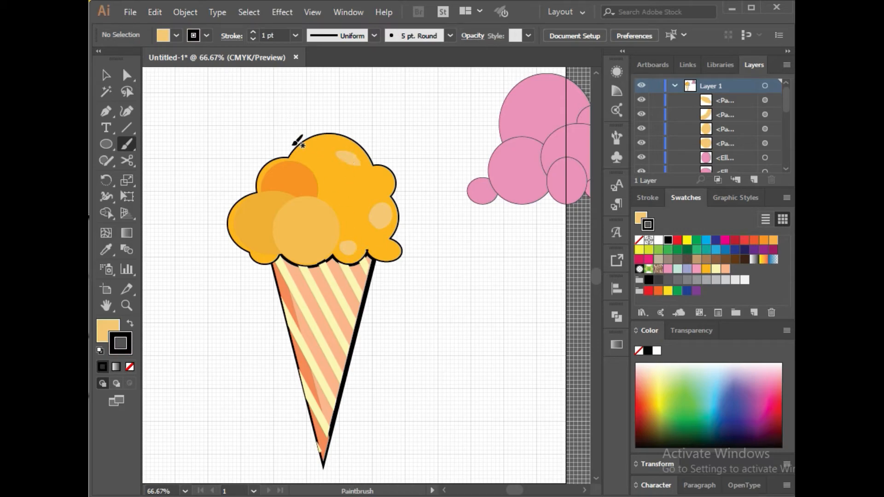
{"action": "left_click_drag", "start_coordinate": [396, 174], "coordinate": [390, 183]}
{"action": "left_click_drag", "start_coordinate": [399, 175], "coordinate": [387, 186]}
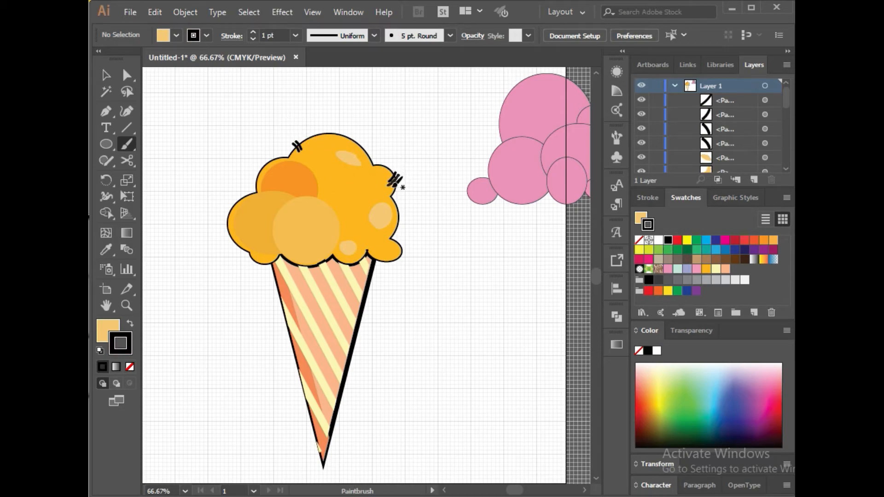
{"action": "left_click_drag", "start_coordinate": [248, 227], "coordinate": [258, 231]}
{"action": "left_click_drag", "start_coordinate": [254, 225], "coordinate": [249, 237]}
{"action": "left_click_drag", "start_coordinate": [291, 185], "coordinate": [305, 183]}
{"action": "left_click", "coordinate": [318, 228]}
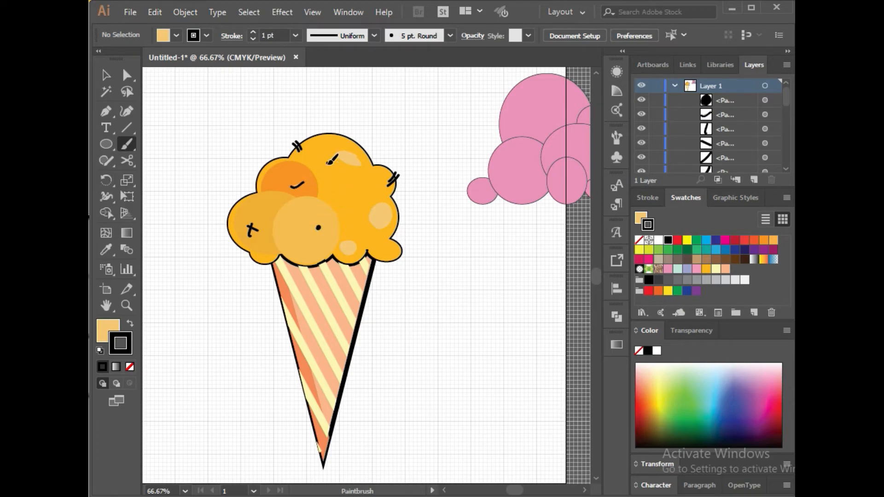
{"action": "left_click", "coordinate": [359, 215]}
{"action": "left_click", "coordinate": [359, 215]}
{"action": "left_click_drag", "start_coordinate": [223, 215], "coordinate": [232, 218]}
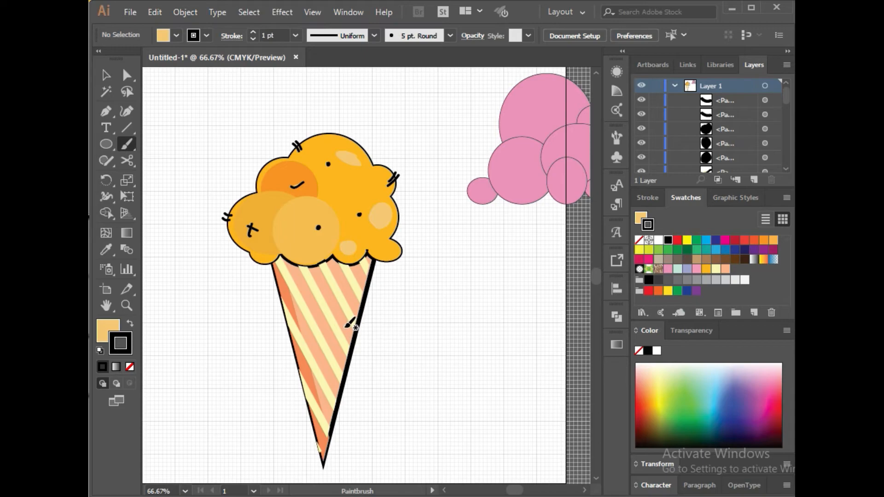
Paint short black strokes and a dot near the cone's rim, right side and tip.
{"action": "left_click_drag", "start_coordinate": [351, 320], "coordinate": [346, 327]}
{"action": "left_click_drag", "start_coordinate": [362, 272], "coordinate": [365, 279]}
{"action": "left_click", "coordinate": [284, 272]}
{"action": "mouse_move", "coordinate": [329, 405]}
{"action": "left_mouse_down"}
{"action": "mouse_move", "coordinate": [323, 420]}
{"action": "mouse_move", "coordinate": [327, 412]}
{"action": "left_mouse_up"}
Nudge the dark orange shading strip slightly upward inside the cone.
{"action": "key", "text": "v"}
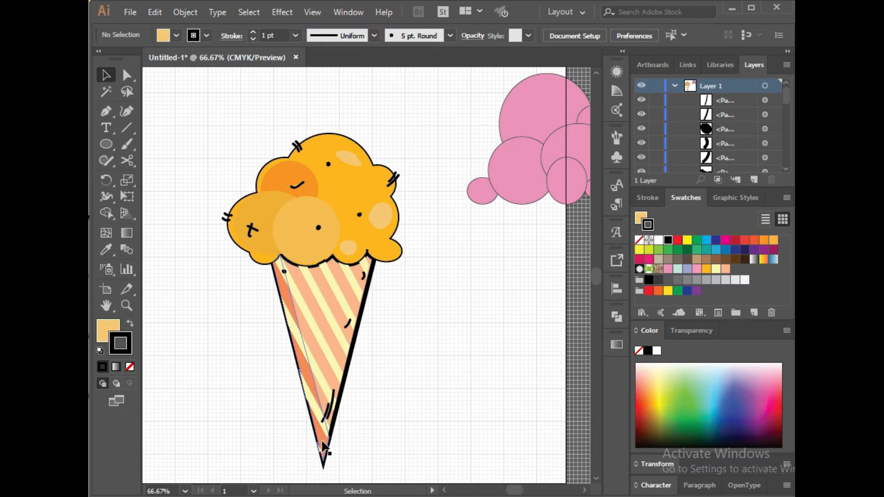
{"action": "left_click", "coordinate": [322, 443]}
{"action": "key", "text": "Up"}
{"action": "key", "text": "Up"}
{"action": "key", "text": "Up"}
{"action": "key", "text": "Up"}
{"action": "key", "text": "Up"}
{"action": "key", "text": "Up"}
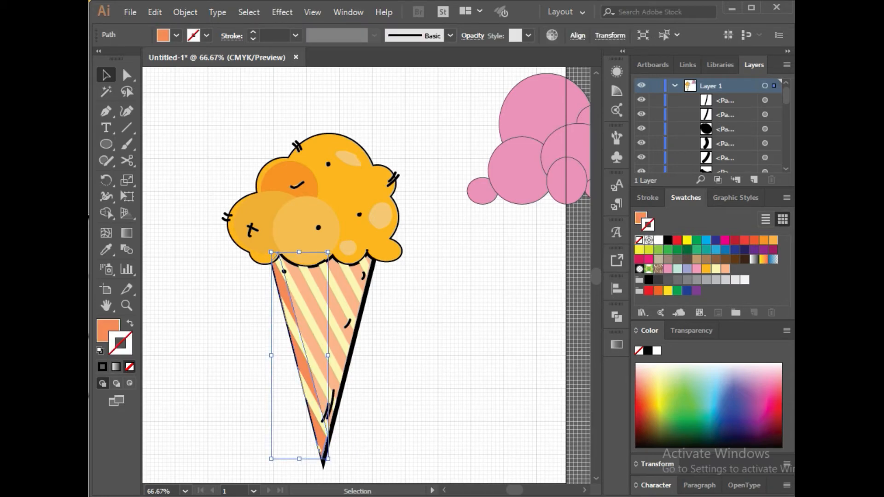
{"action": "left_click", "coordinate": [425, 397]}
Delete the leftover pink ellipses beside the ice cream and hide the grid.
{"action": "left_click", "coordinate": [513, 129]}
{"action": "key", "text": "Delete"}
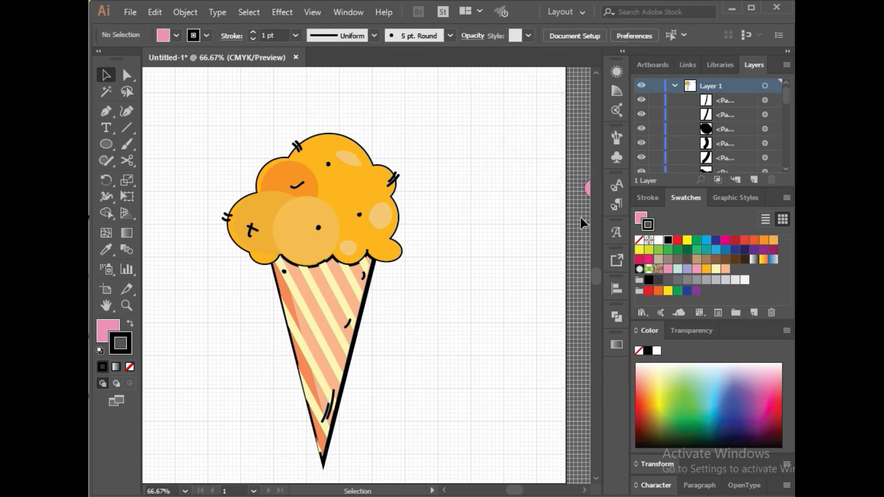
{"action": "scroll", "coordinate": [468, 341], "scroll_direction": "left", "scroll_amount": 2}
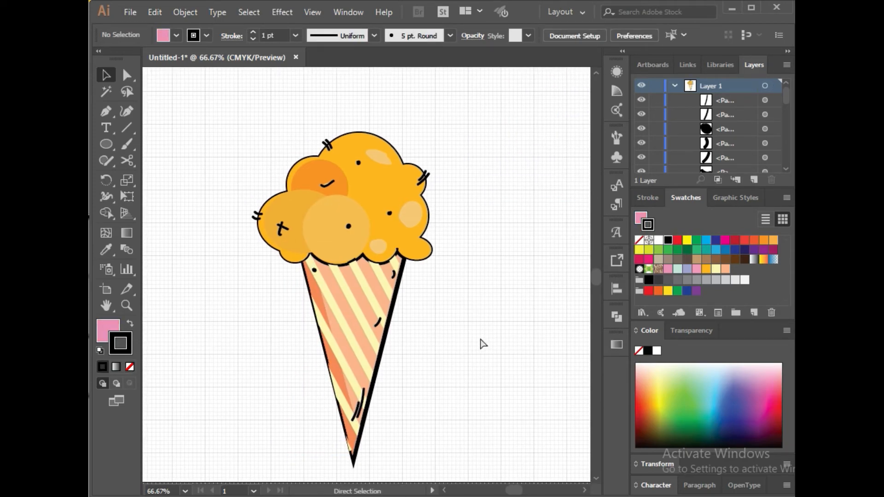
{"action": "key", "text": "ctrl+apostrophe"}
{"action": "scroll", "coordinate": [482, 345], "scroll_direction": "down", "scroll_amount": 1}
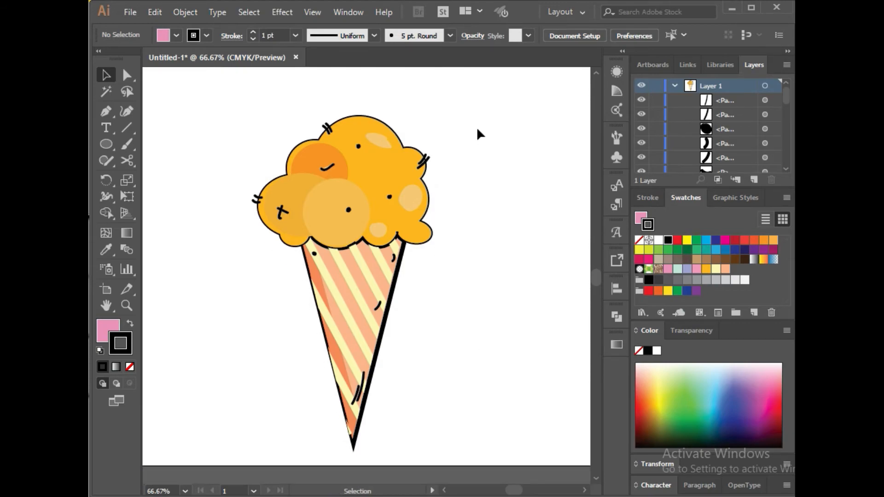
Nudge the outlined cone shape slightly left so it lines up with the stripes and shading.
{"action": "left_click", "coordinate": [365, 402]}
{"action": "key", "text": "Left"}
{"action": "key", "text": "Left"}
{"action": "key", "text": "Left"}
{"action": "key", "text": "Left"}
{"action": "key", "text": "Left"}
{"action": "key", "text": "Left"}
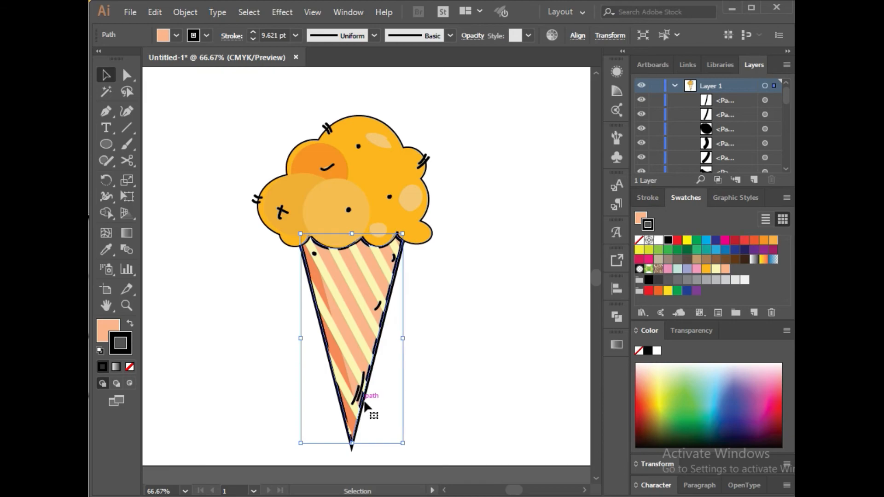
{"action": "left_click", "coordinate": [460, 352]}
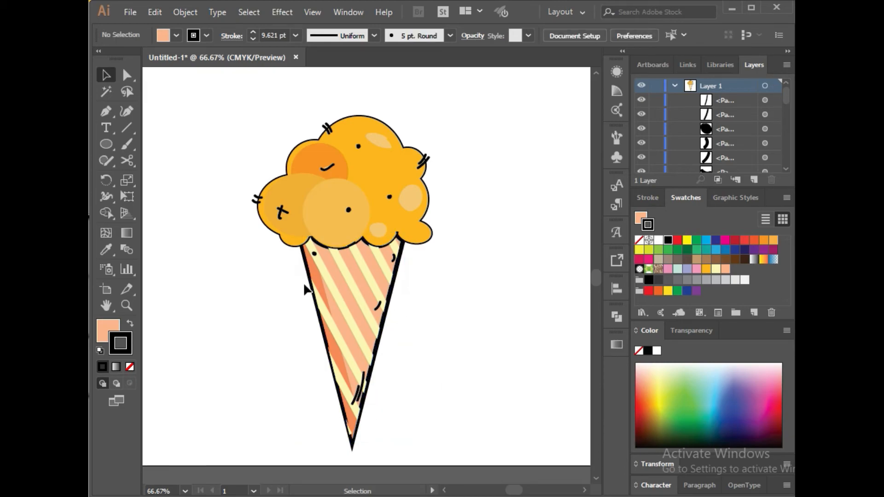
{"action": "left_click", "coordinate": [348, 309]}
{"action": "left_click", "coordinate": [414, 428]}
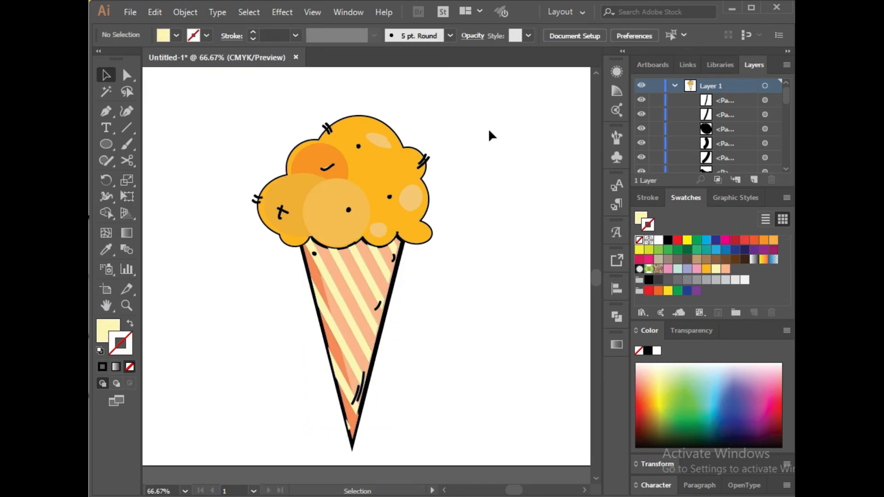
Group the whole ice cream artwork and scale it down slightly.
{"action": "scroll", "coordinate": [507, 199], "scroll_direction": "up", "scroll_amount": 1}
{"action": "left_click_drag", "start_coordinate": [484, 114], "coordinate": [237, 421]}
{"action": "left_click_drag", "start_coordinate": [434, 132], "coordinate": [425, 150]}
Place a smaller copy of the ice cream to the right of the original, tilted clockwise.
{"action": "left_click_drag", "start_coordinate": [377, 279], "coordinate": [485, 251]}
{"action": "left_click_drag", "start_coordinate": [538, 119], "coordinate": [525, 143]}
{"action": "left_click_drag", "start_coordinate": [534, 400], "coordinate": [483, 411]}
{"action": "left_click_drag", "start_coordinate": [444, 319], "coordinate": [417, 328]}
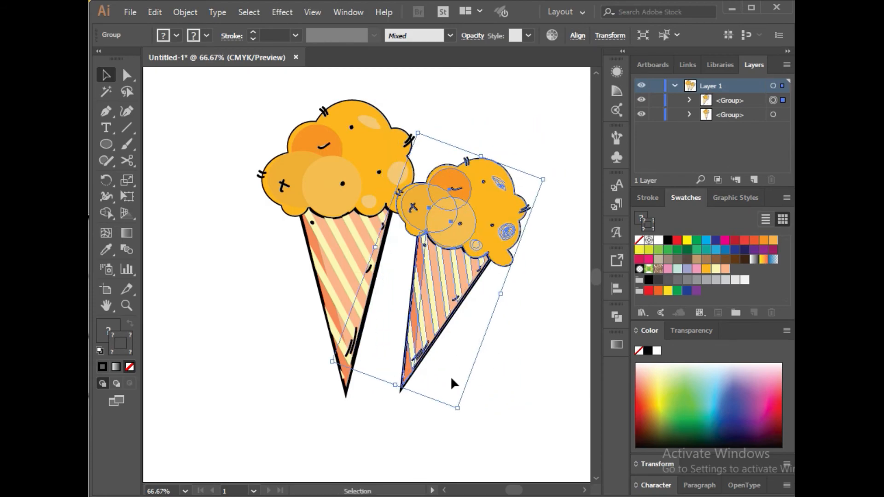
{"action": "left_click_drag", "start_coordinate": [537, 177], "coordinate": [533, 187]}
Place an even smaller copy of the ice cream to the left of the original, tilted counterclockwise.
{"action": "left_click_drag", "start_coordinate": [439, 299], "coordinate": [242, 301]}
{"action": "left_click_drag", "start_coordinate": [256, 408], "coordinate": [379, 368]}
{"action": "left_click_drag", "start_coordinate": [294, 370], "coordinate": [280, 344]}
{"action": "left_click_drag", "start_coordinate": [254, 302], "coordinate": [309, 349]}
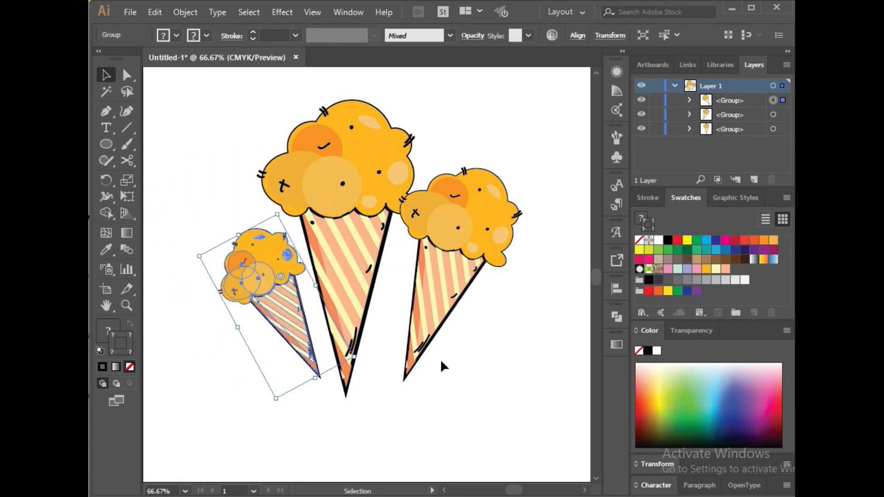
{"action": "left_click", "coordinate": [456, 370]}
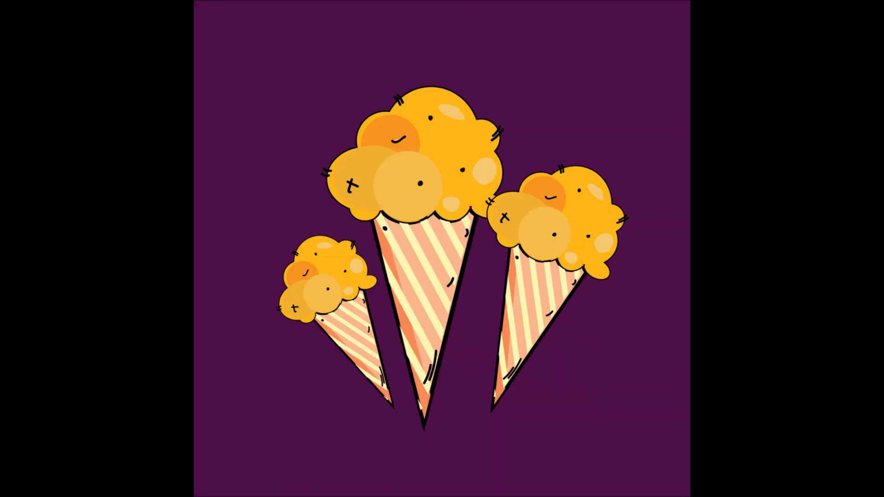